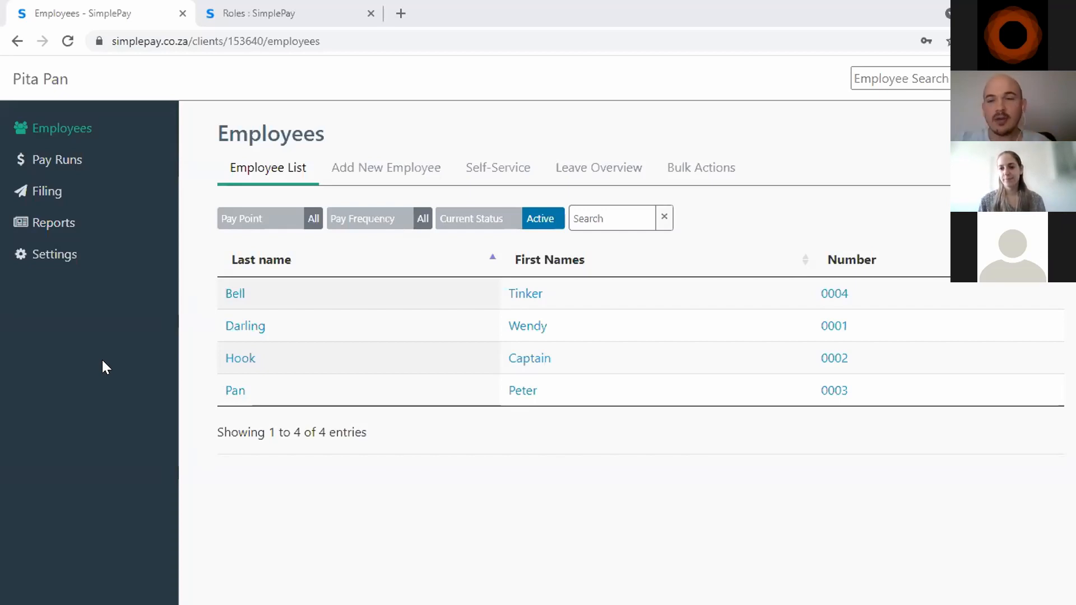
# Step: Start a new leave type in the company's leave settings and name it Study
pyautogui.click(87, 260)
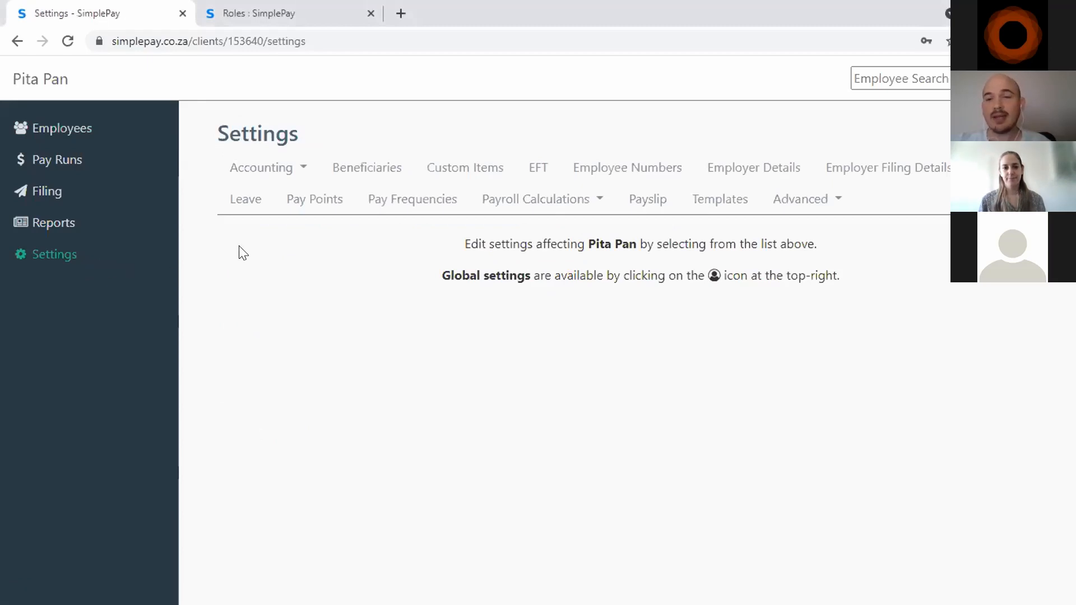
pyautogui.click(248, 200)
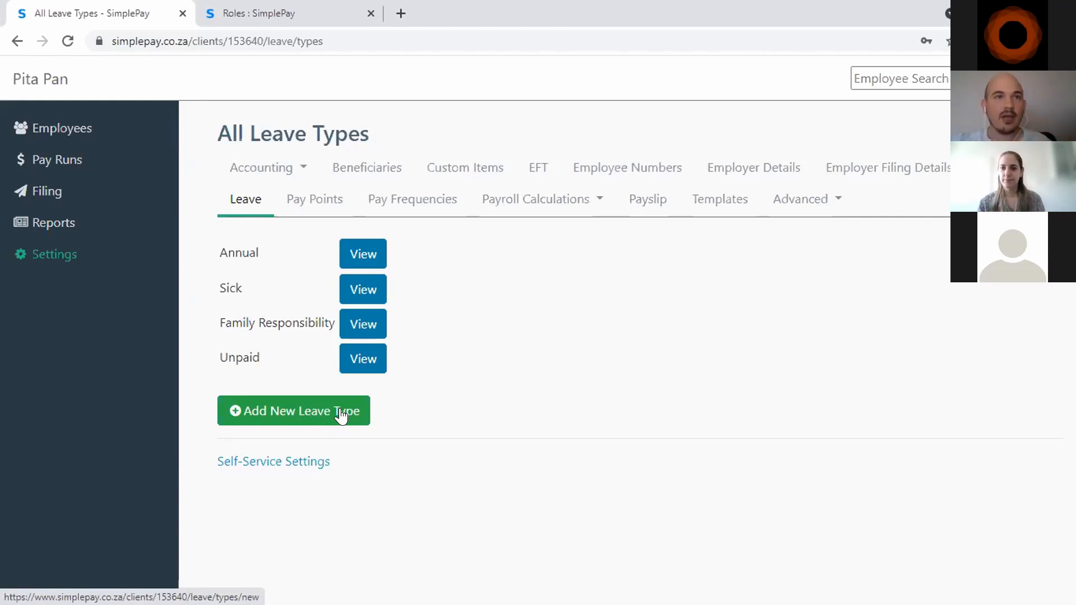
pyautogui.click(341, 417)
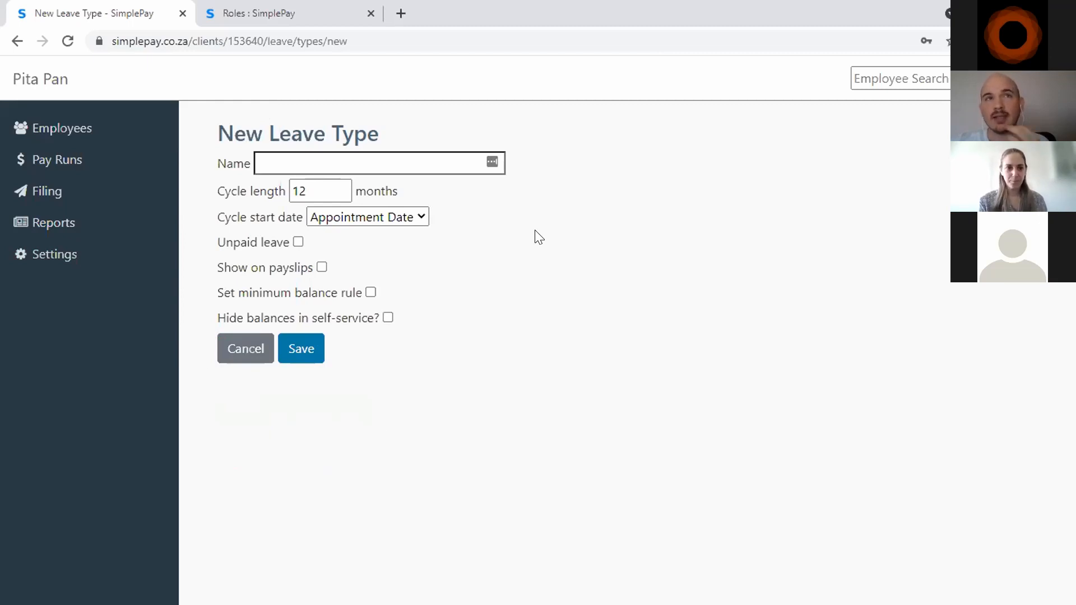
pyautogui.click(282, 155)
pyautogui.write('S')
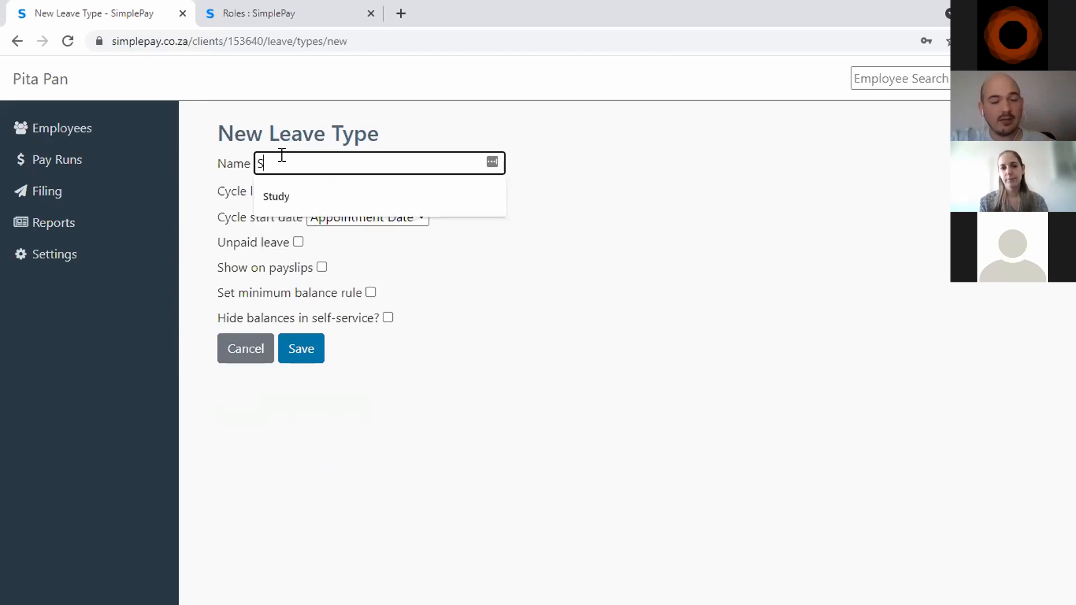
pyautogui.write('tudy')
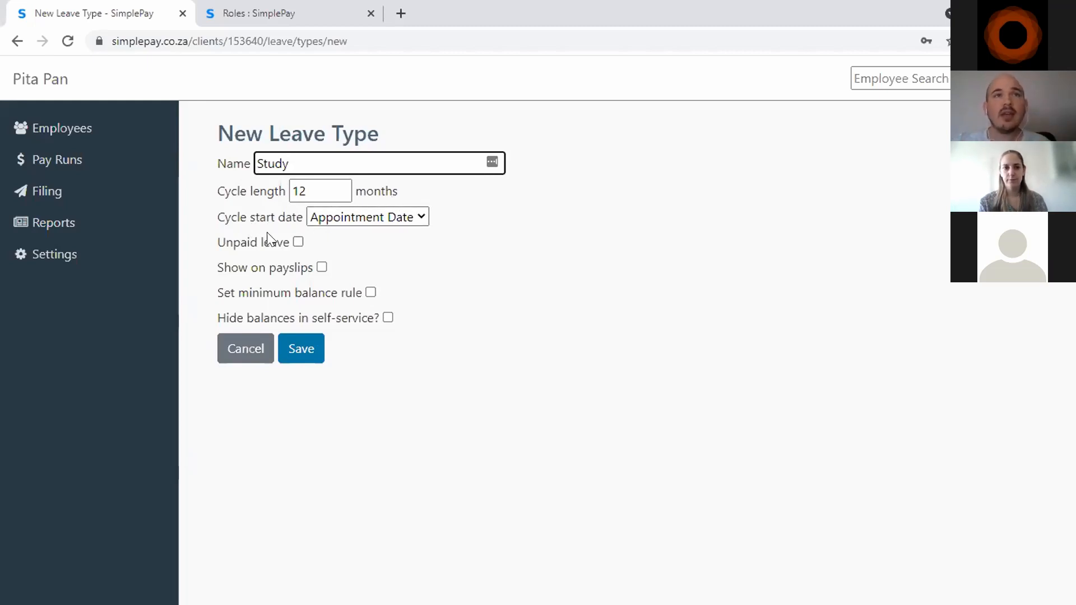
# Step: Set the Study leave cycle to start on 01 January and enable showing the leave type on payslips
pyautogui.click(394, 223)
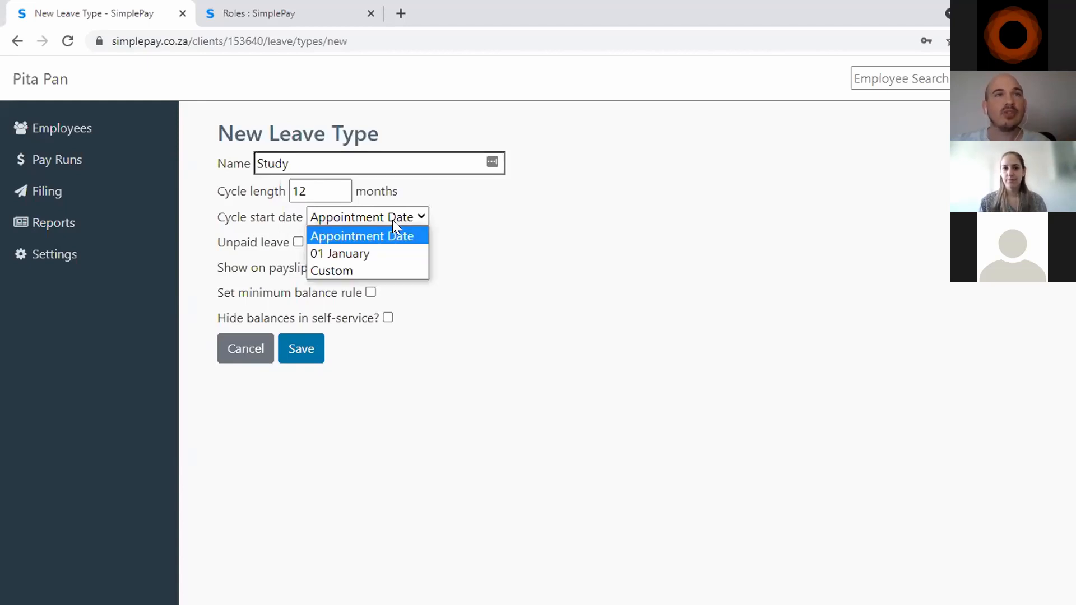
pyautogui.click(394, 253)
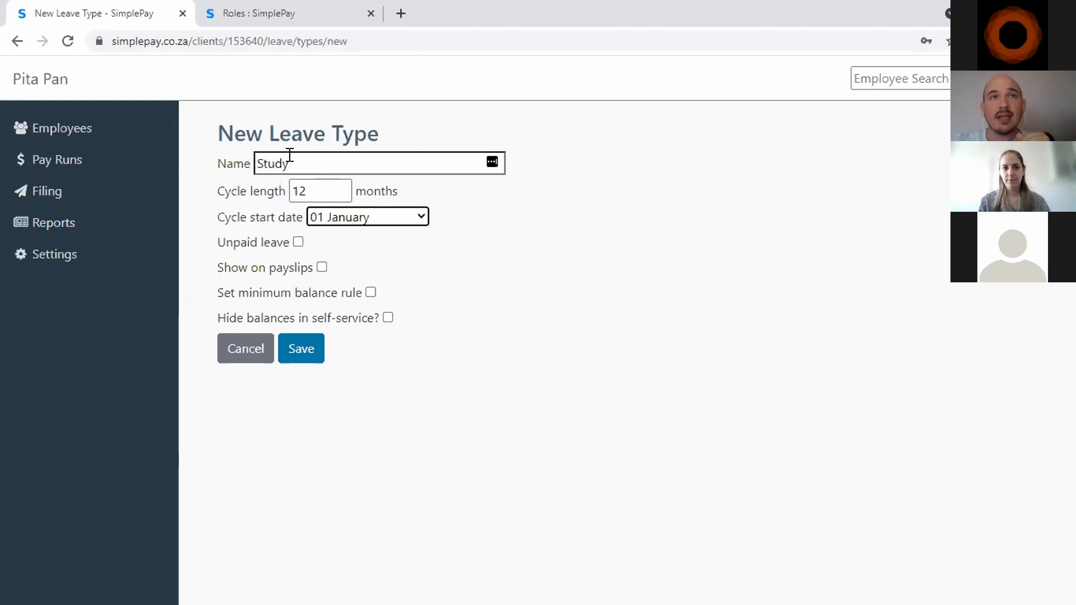
pyautogui.click(321, 268)
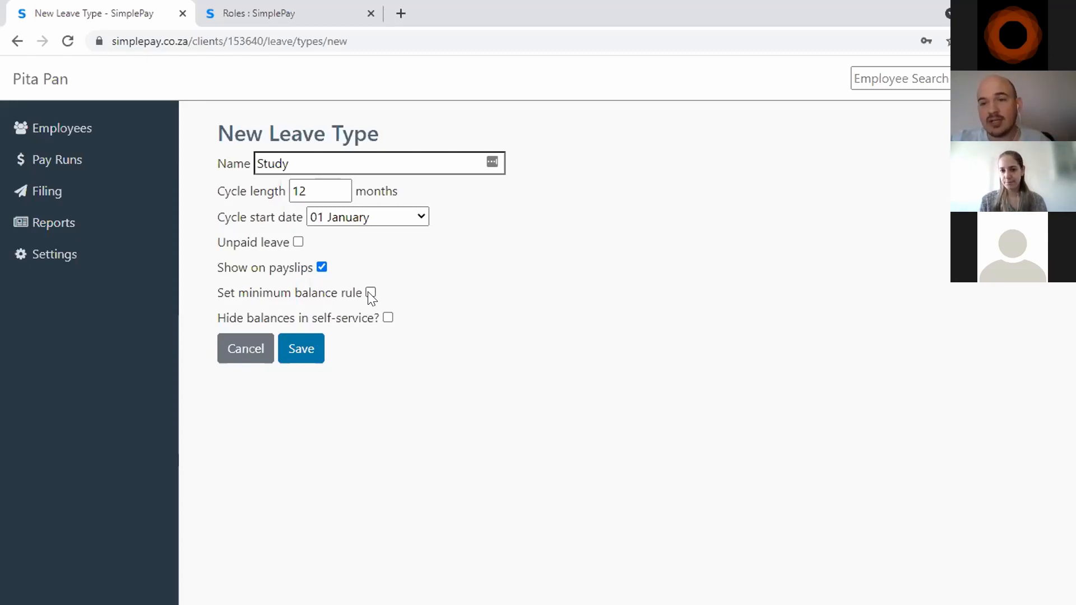
# Step: Enable the minimum balance rule for Study leave with a minimum balance of 0
pyautogui.click(370, 292)
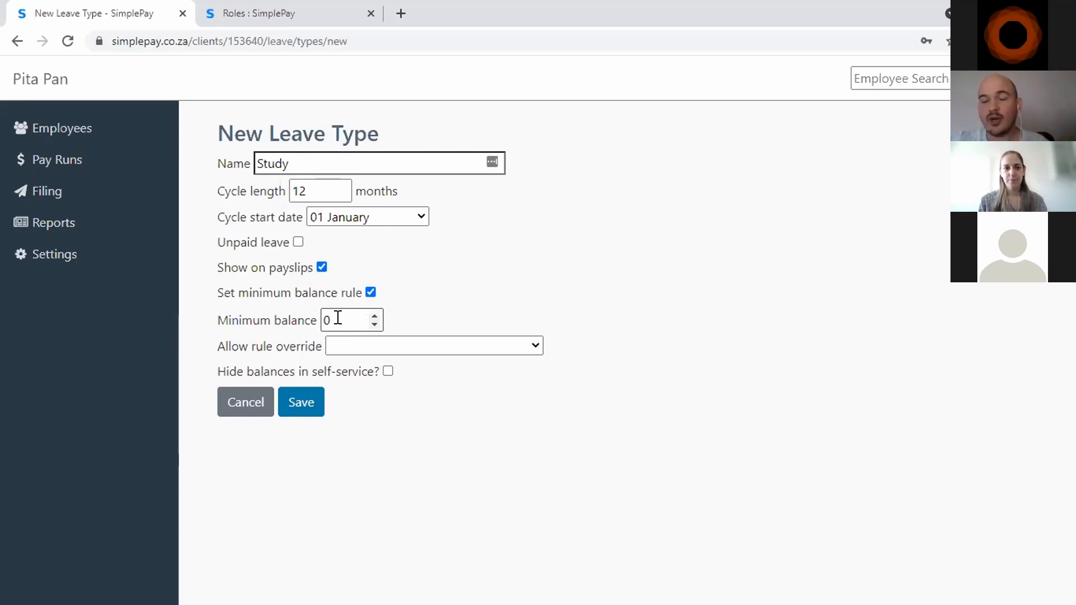
pyautogui.click(371, 324)
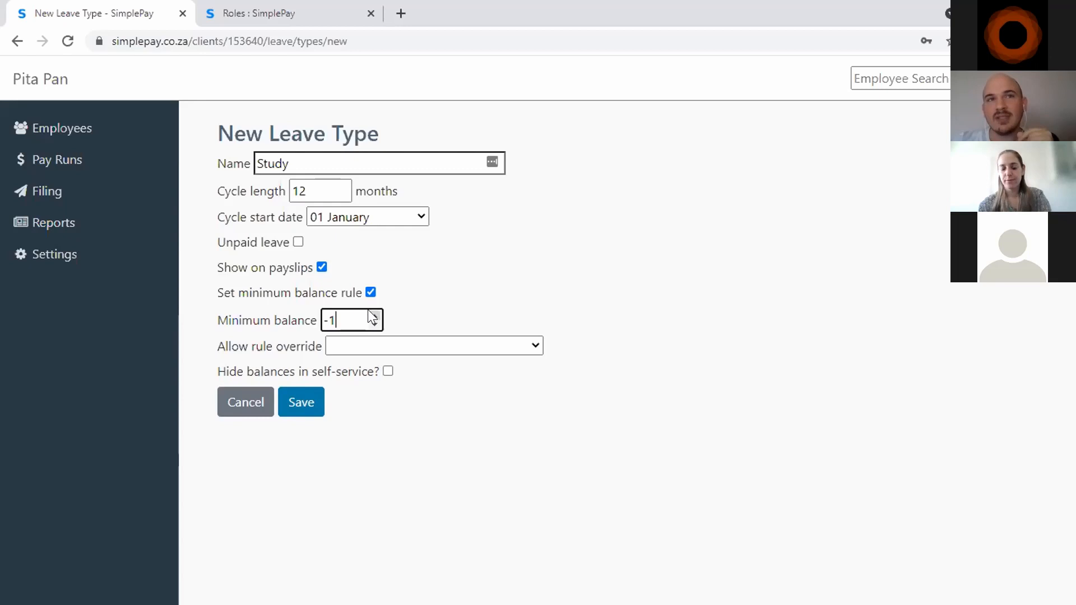
pyautogui.click(374, 316)
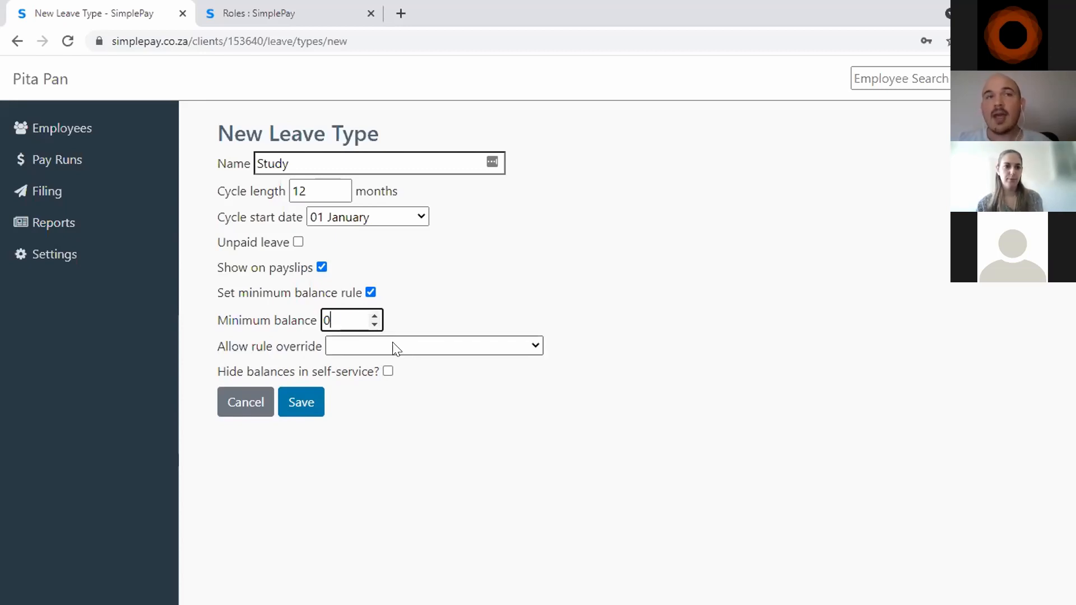
# Step: Examine the rule override choices and read the access each user role allows in the Roles help article
pyautogui.click(420, 350)
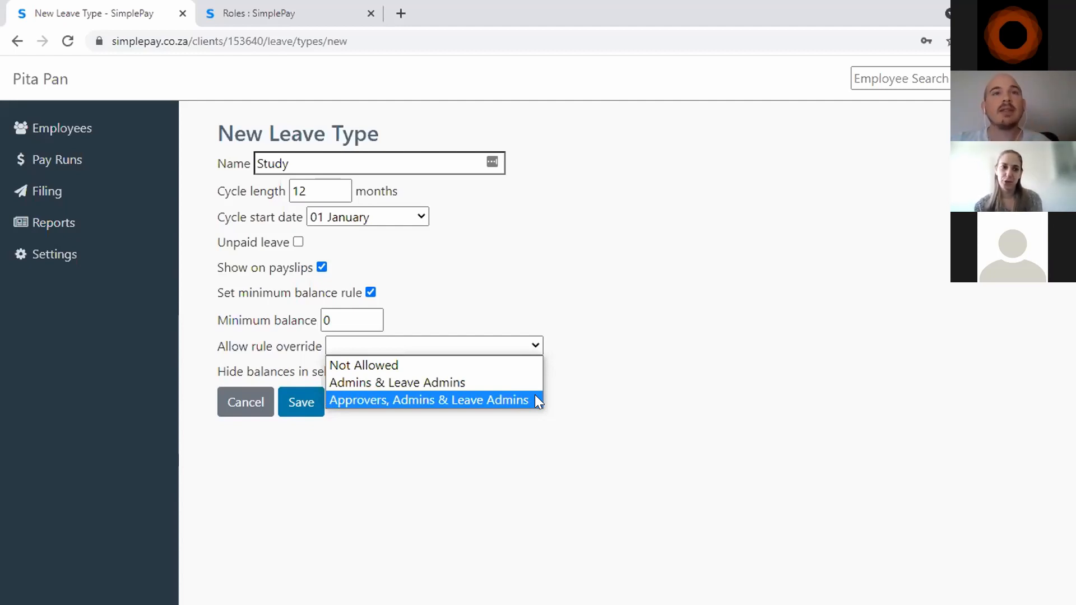
pyautogui.click(606, 336)
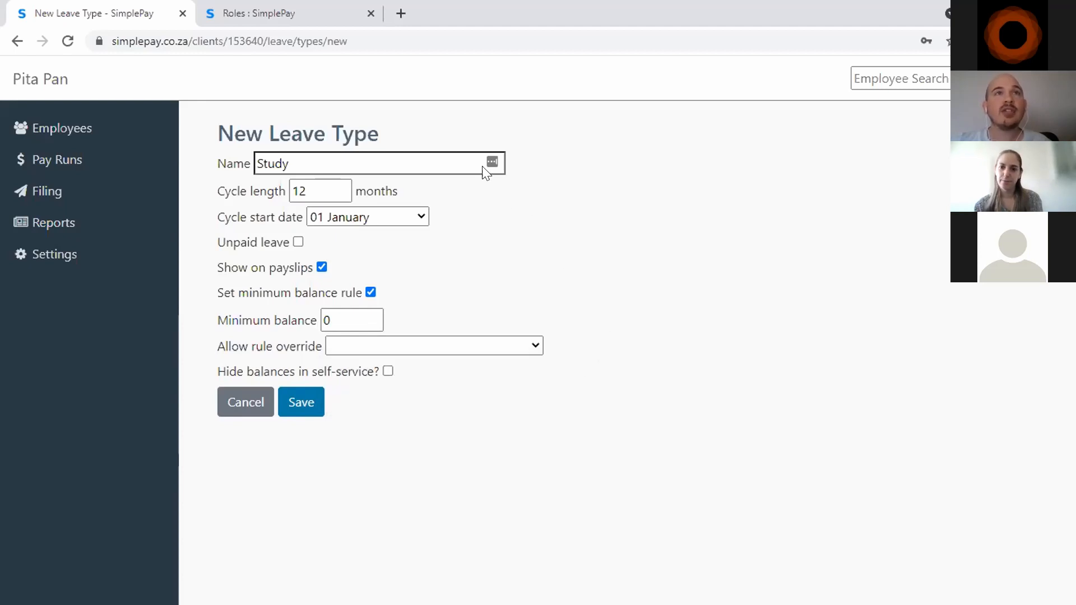
pyautogui.click(291, 3)
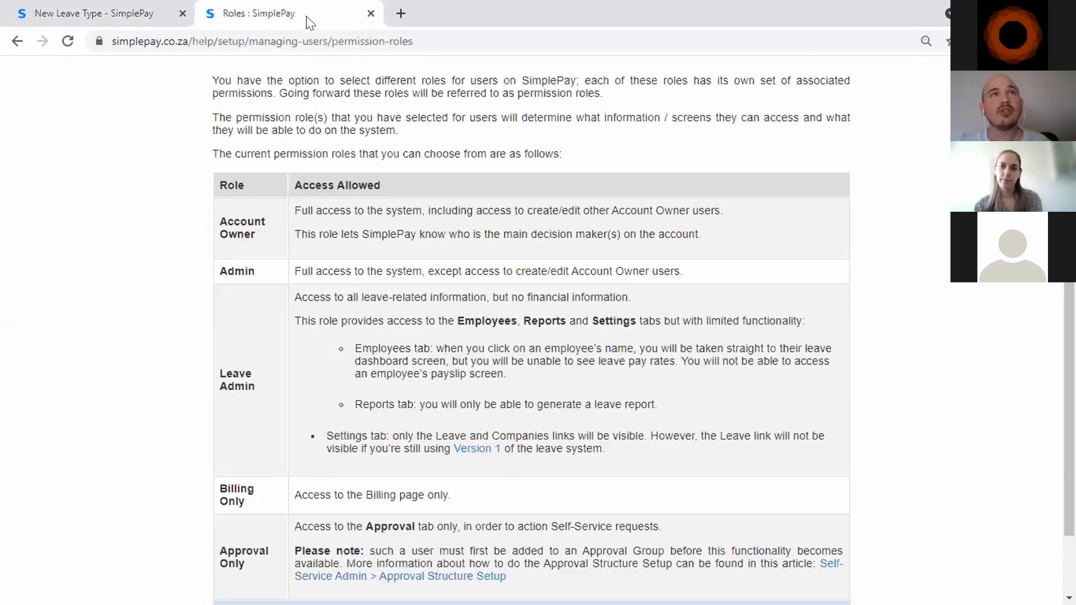
pyautogui.scroll(2, 296, 150)
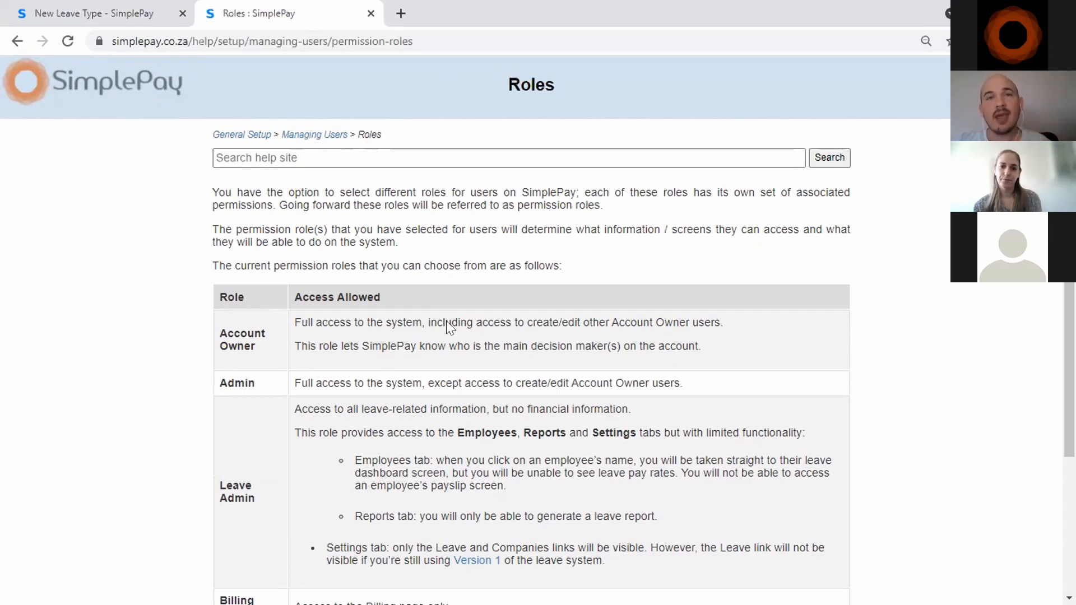
pyautogui.scroll(-3, 229, 446)
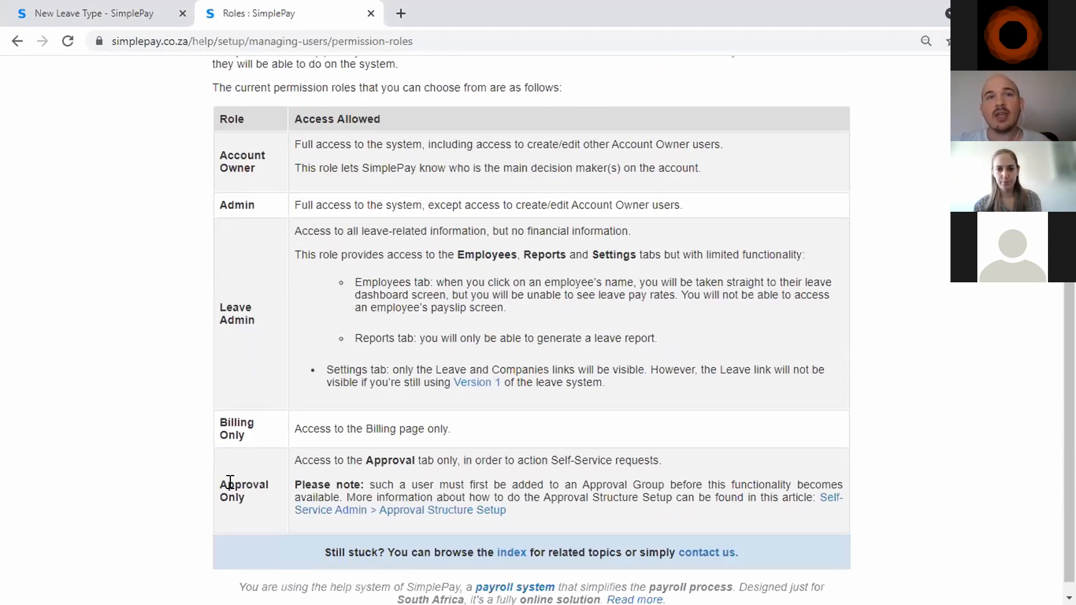
pyautogui.scroll(2, 271, 271)
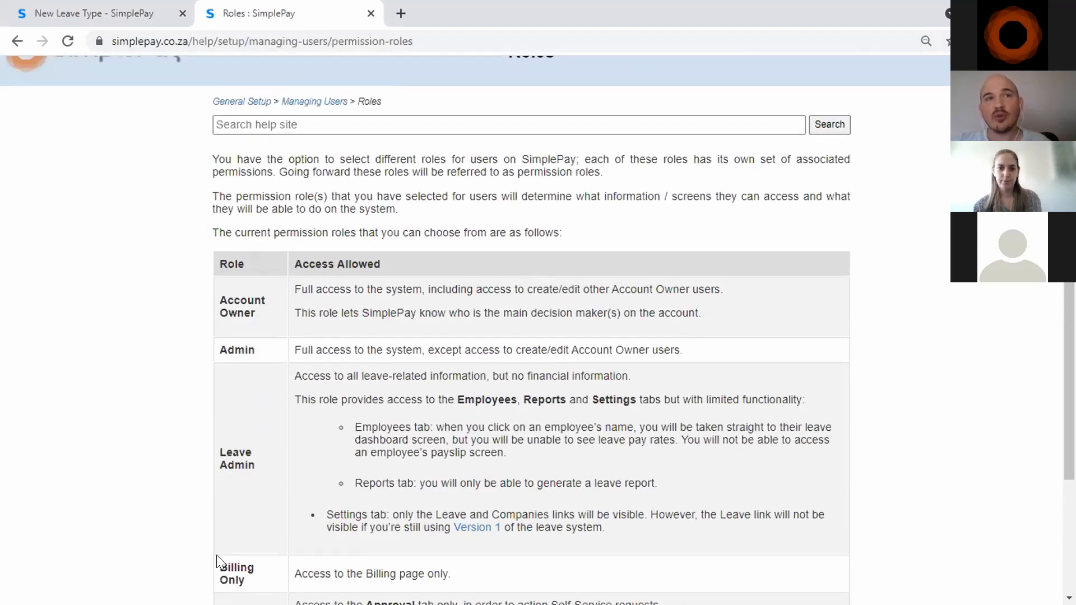
pyautogui.scroll(-3, 290, 536)
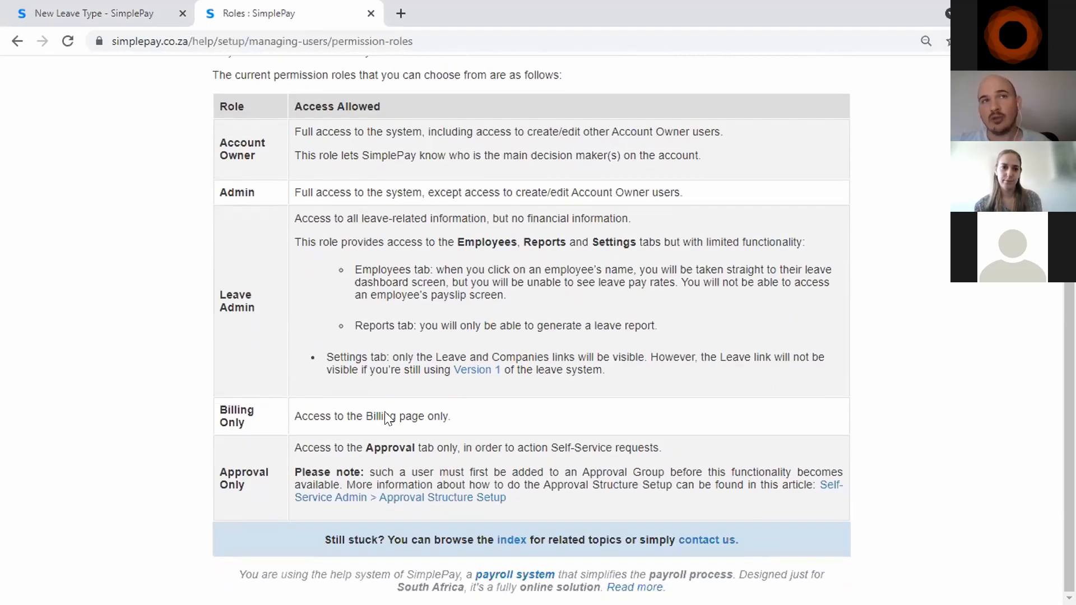
pyautogui.scroll(2, 396, 478)
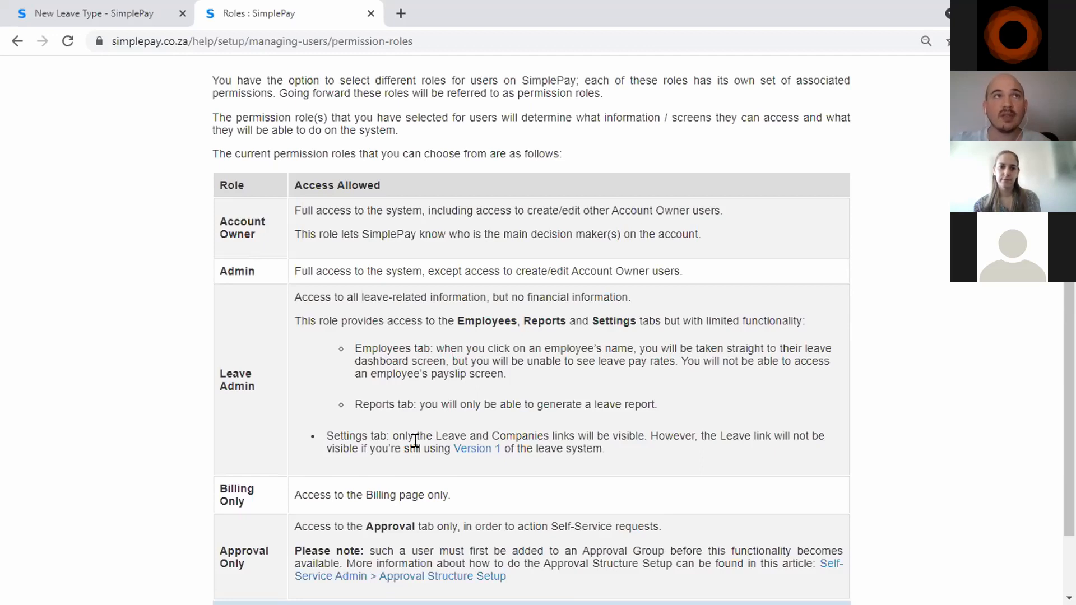
# Step: Set the rule override on the new leave type form to Not Allowed and save the Study leave type
pyautogui.click(143, 11)
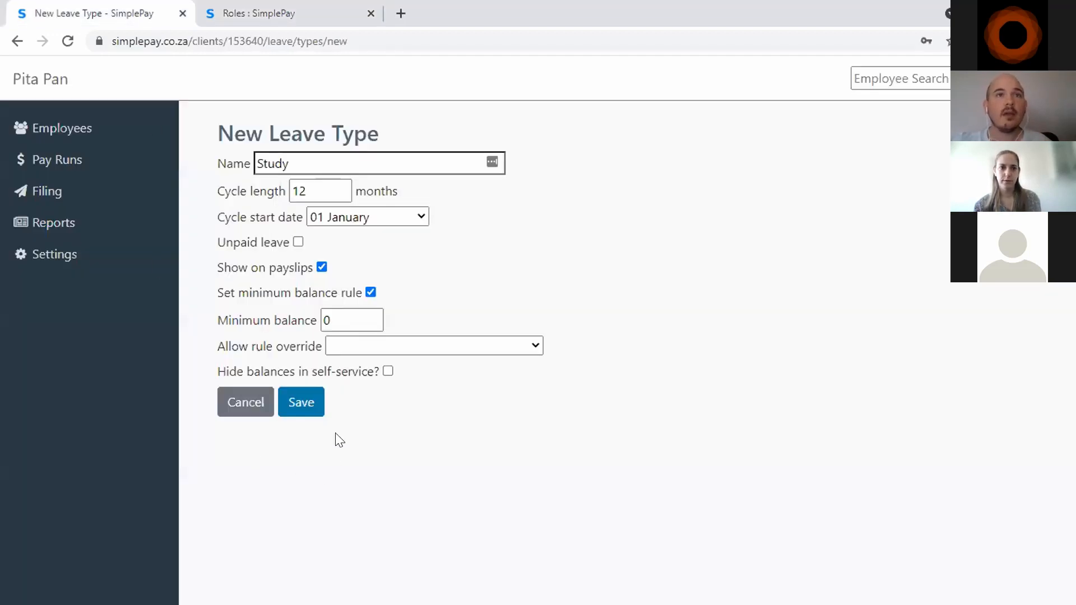
pyautogui.click(386, 349)
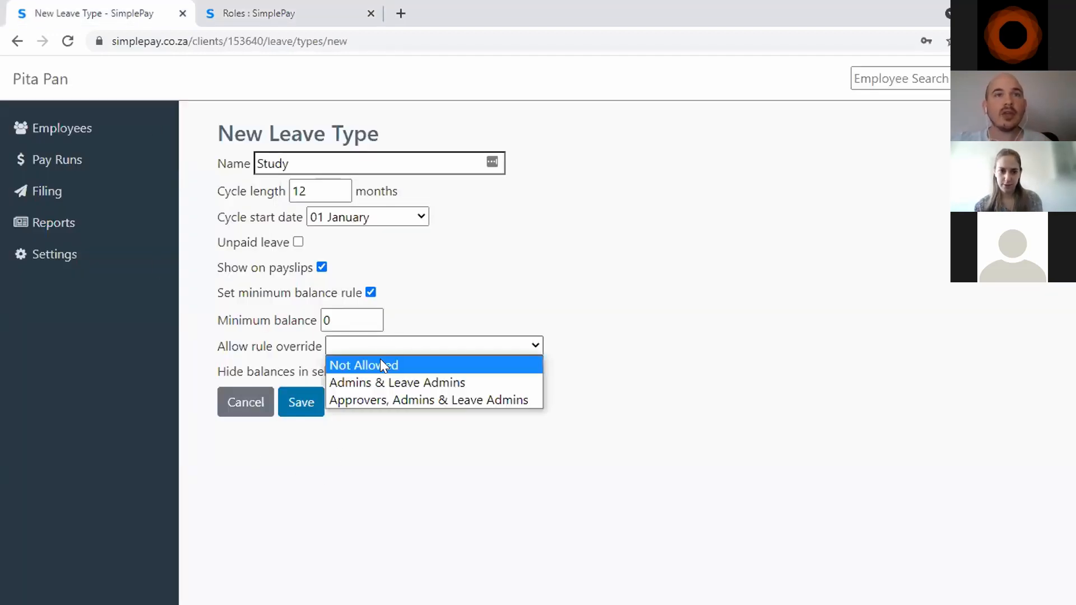
pyautogui.click(390, 366)
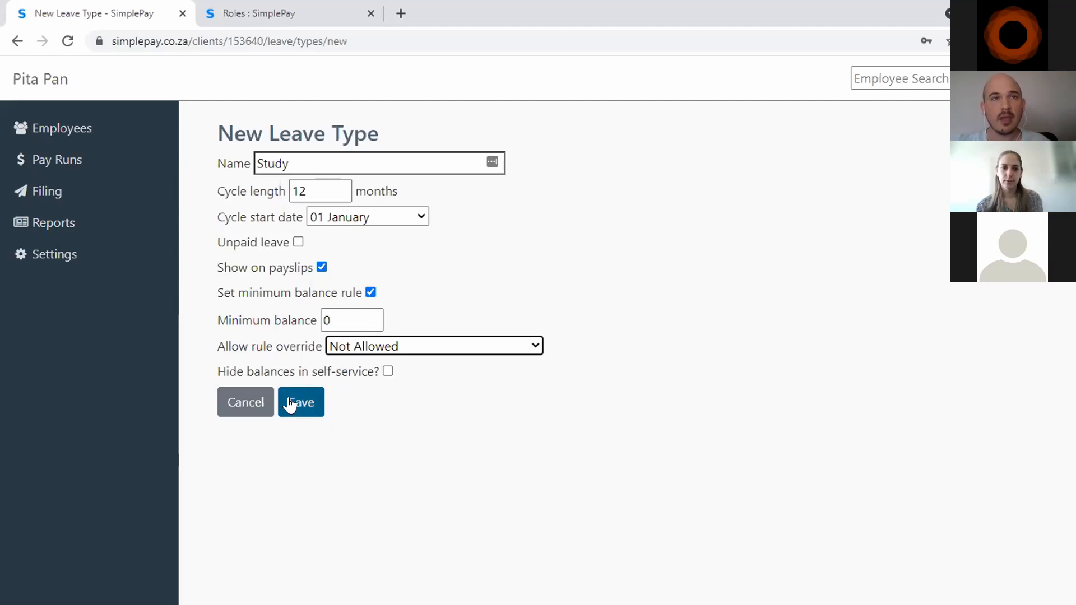
pyautogui.click(301, 413)
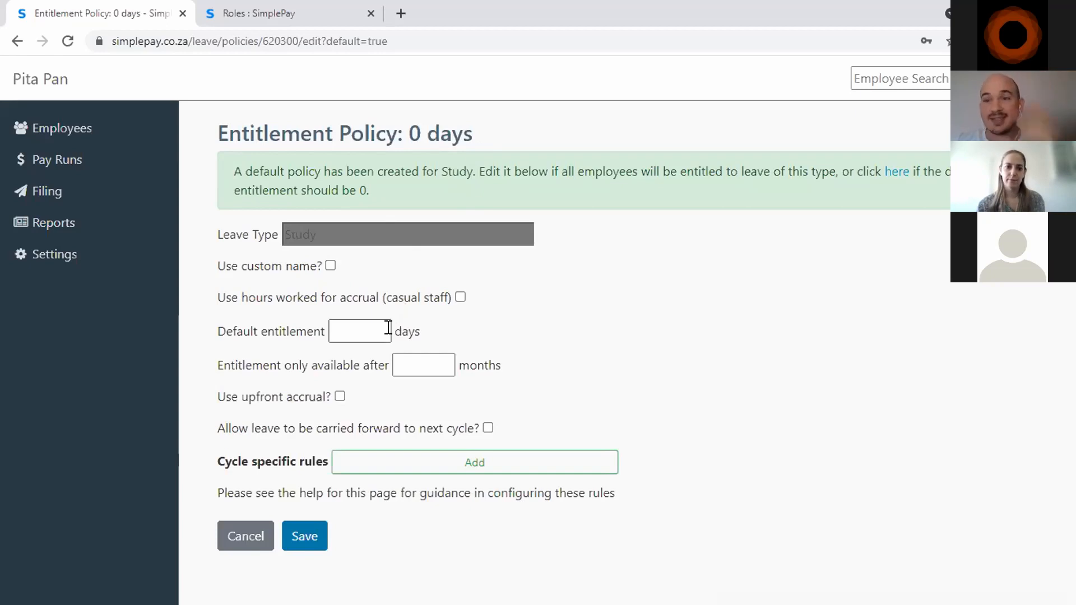
# Step: Save the default Study entitlement policy with the entitlement left blank, and review the leave type's details and policies
pyautogui.click(302, 543)
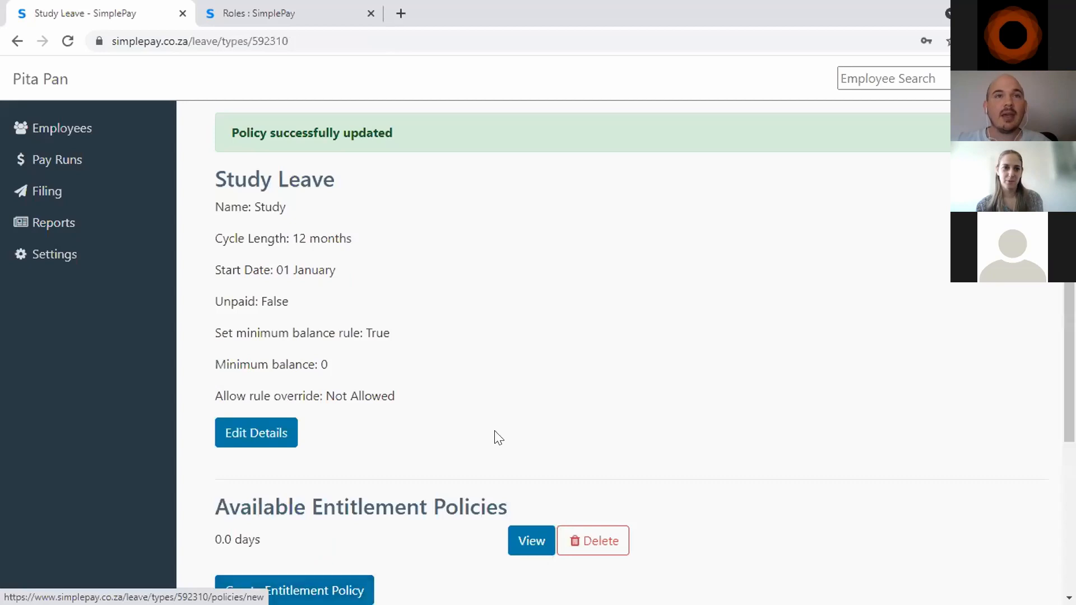
pyautogui.scroll(-3, 454, 454)
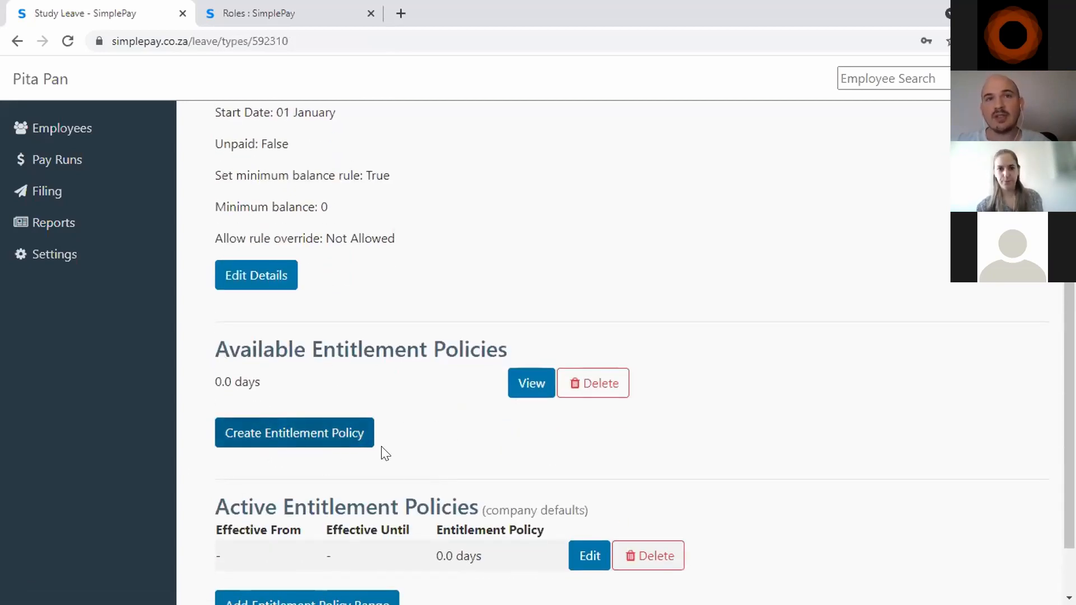
pyautogui.scroll(3, 425, 500)
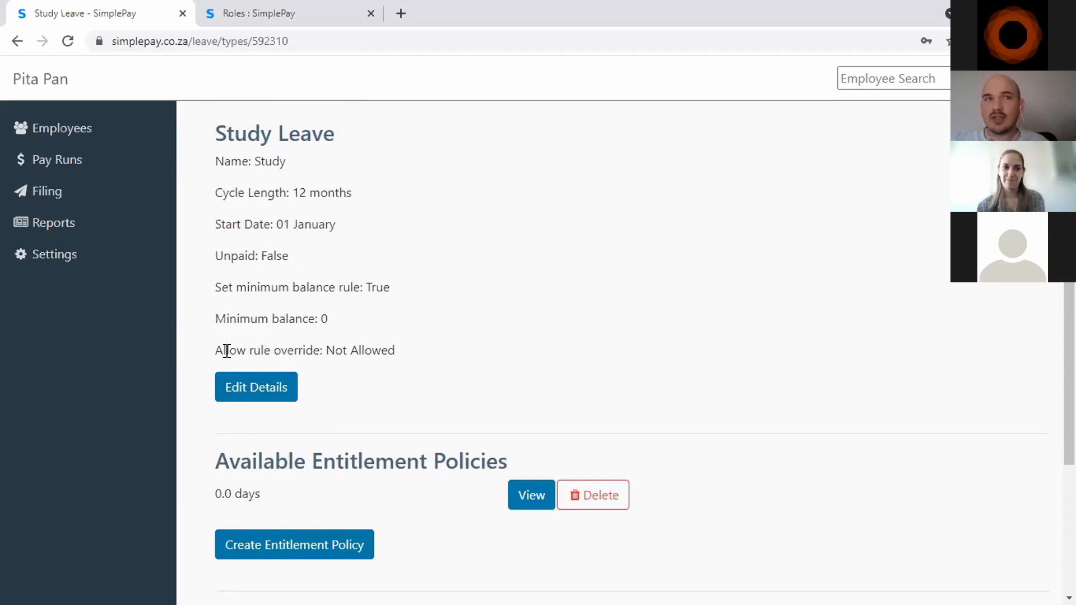
# Step: Return to the leave settings and inspect the Annual leave type's editable details, leaving them without changes
pyautogui.click(60, 257)
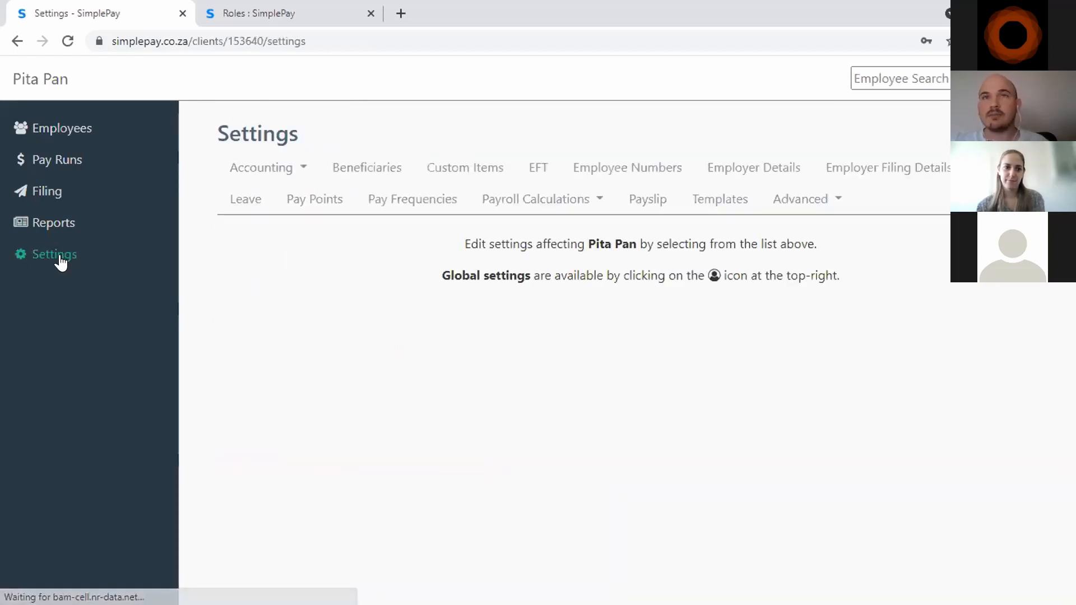
pyautogui.click(252, 203)
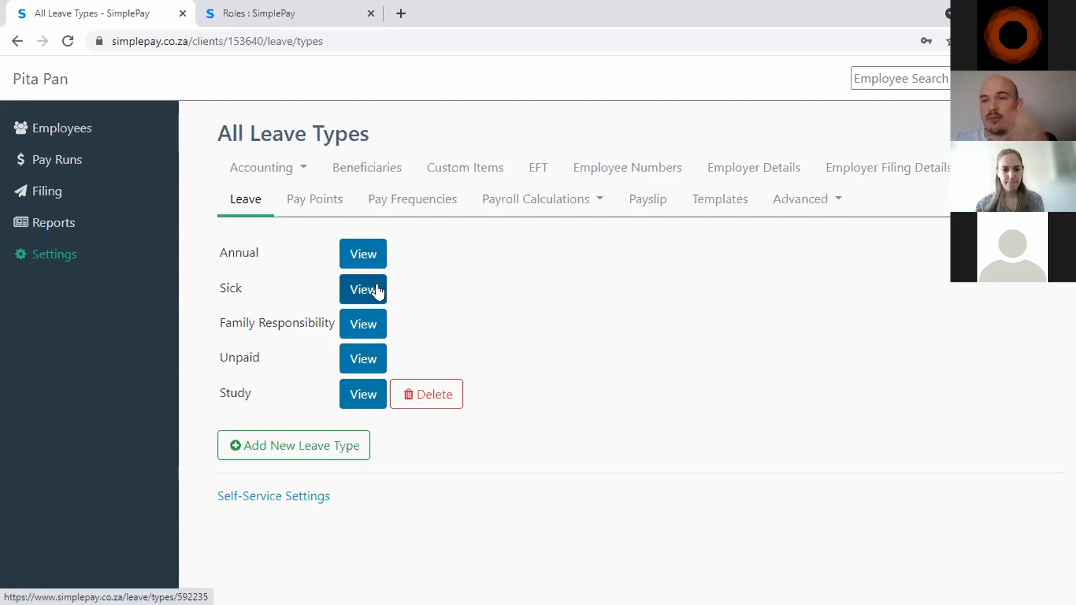
pyautogui.click(373, 262)
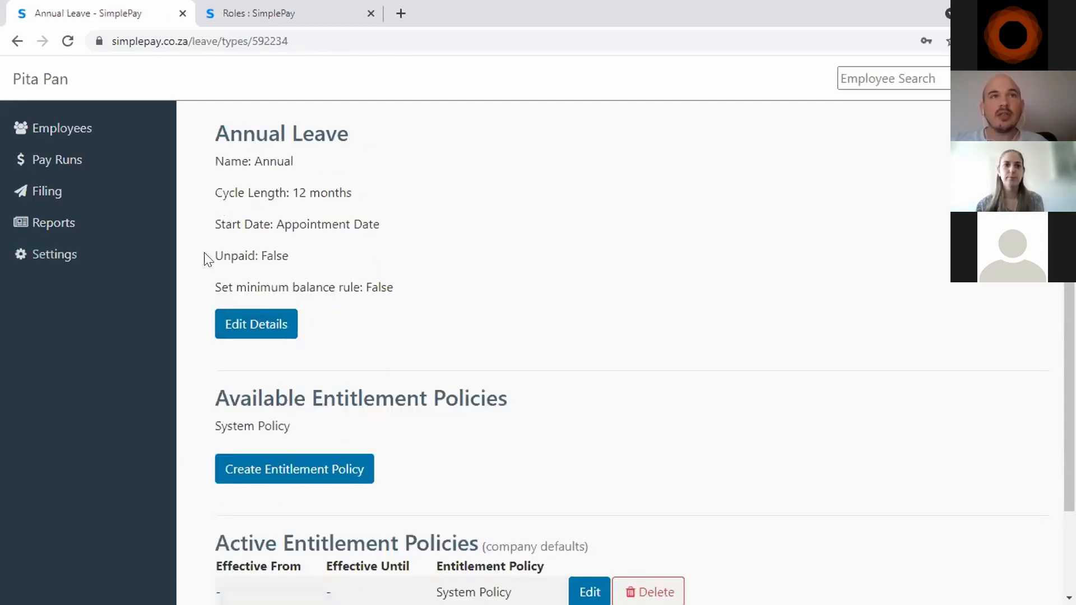
pyautogui.click(275, 328)
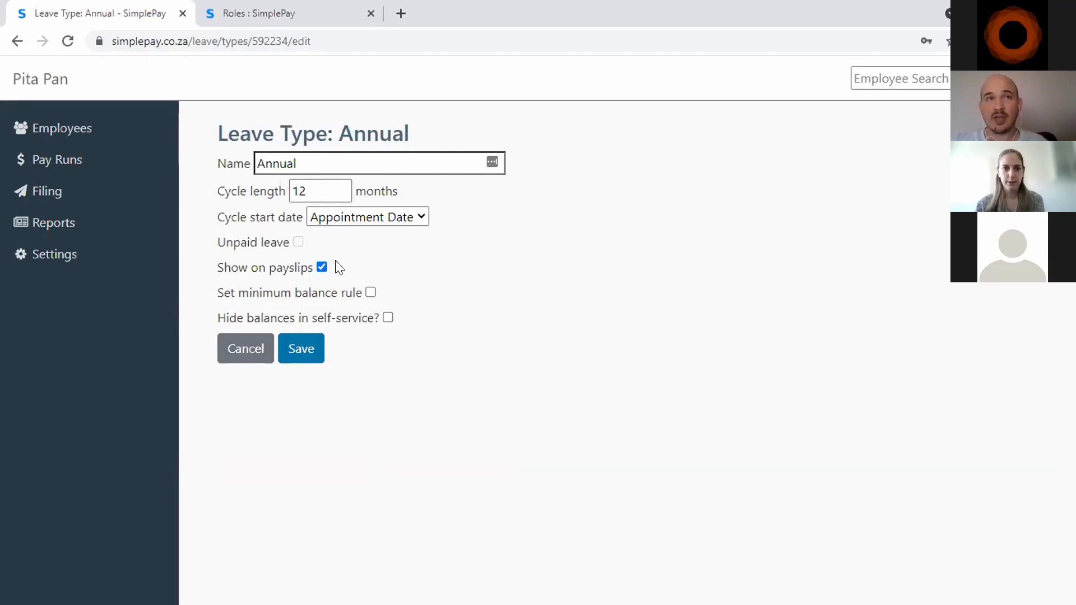
pyautogui.click(237, 362)
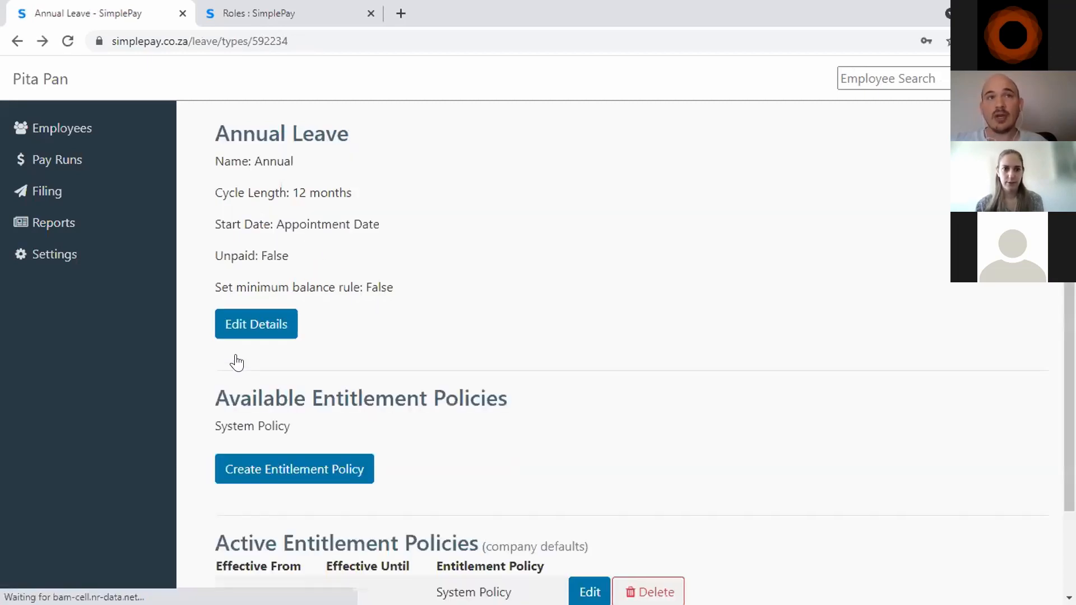
# Step: Inspect the Sick leave type's editable details, trying the Show on payslips option and cancelling without saving
pyautogui.click(18, 41)
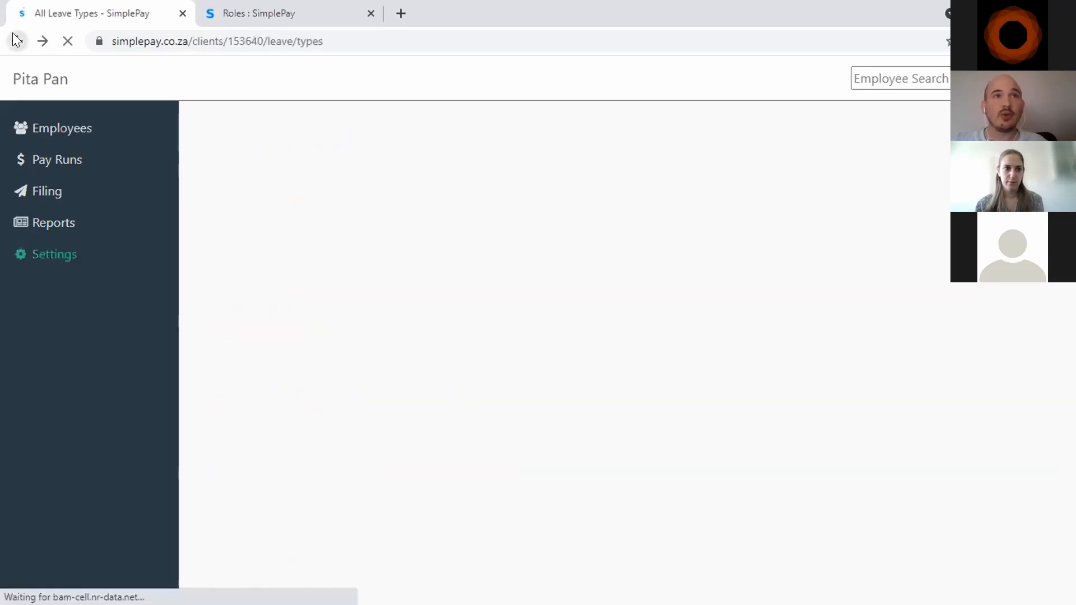
pyautogui.click(351, 290)
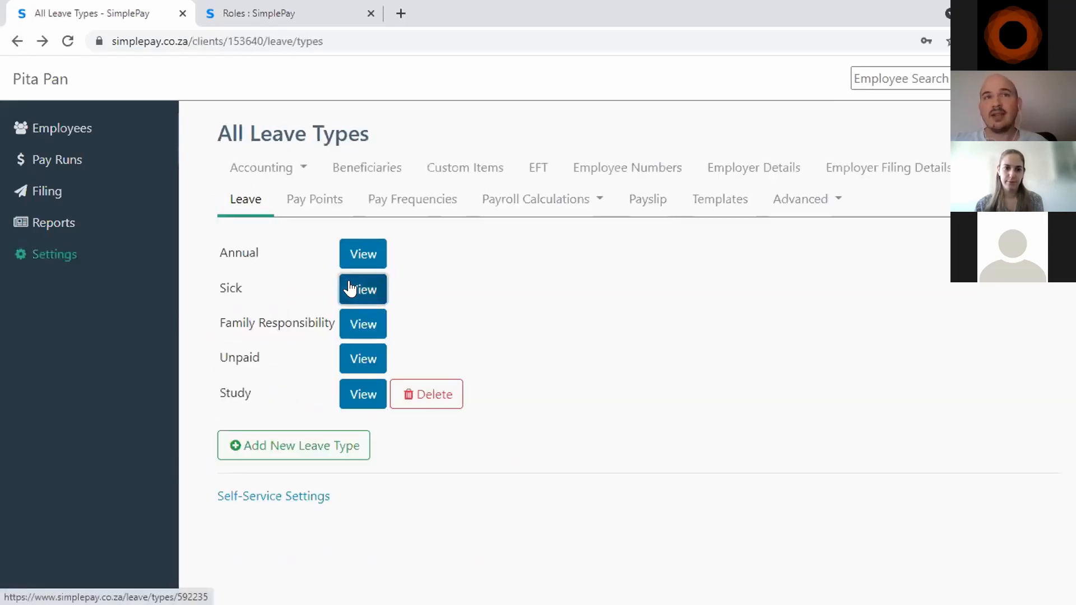
pyautogui.click(258, 324)
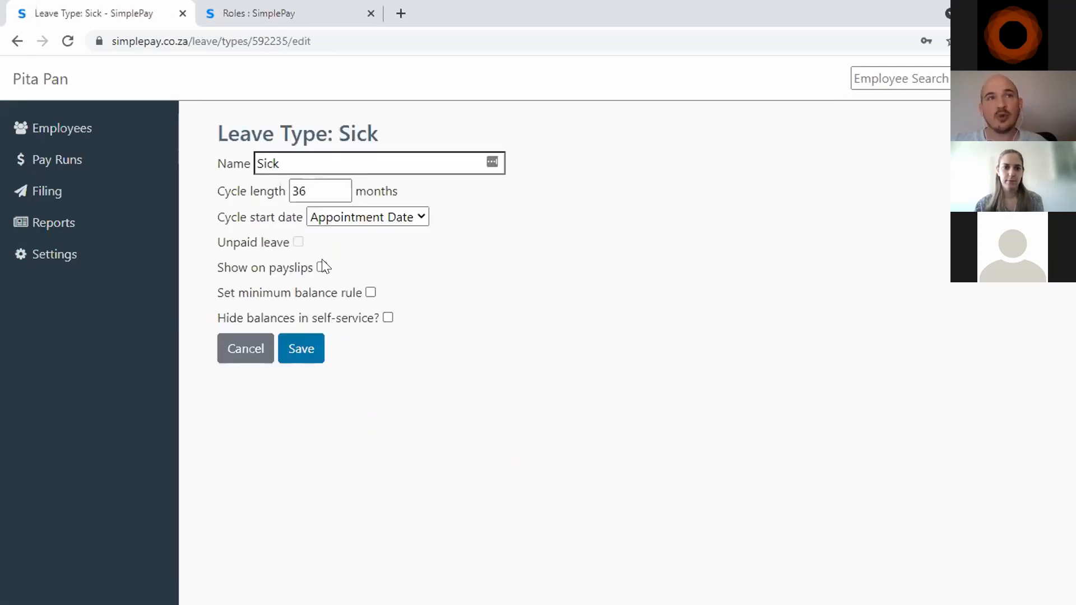
pyautogui.click(322, 266)
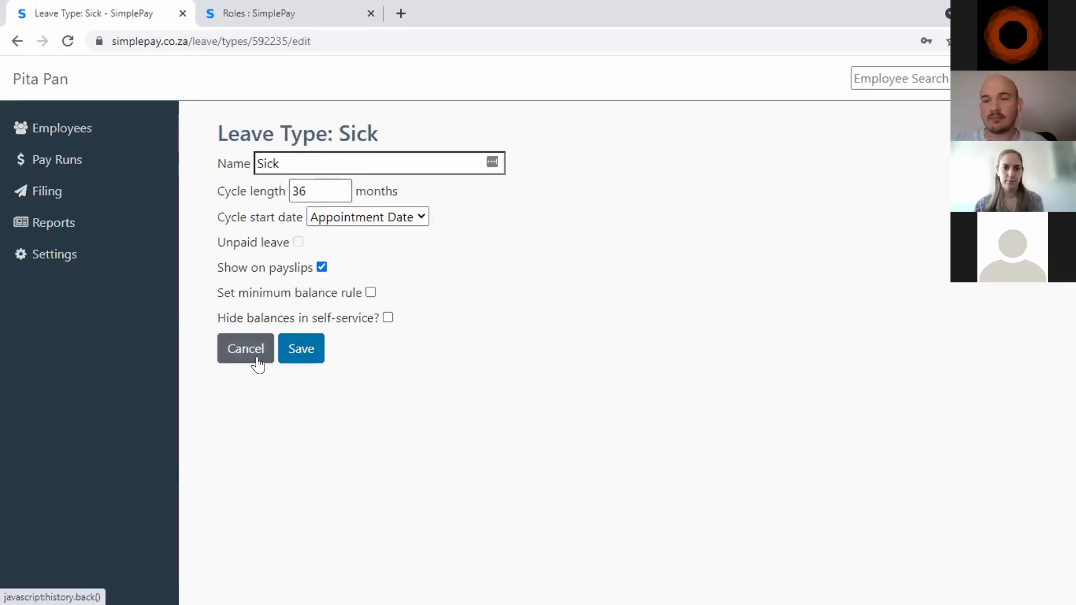
pyautogui.click(236, 358)
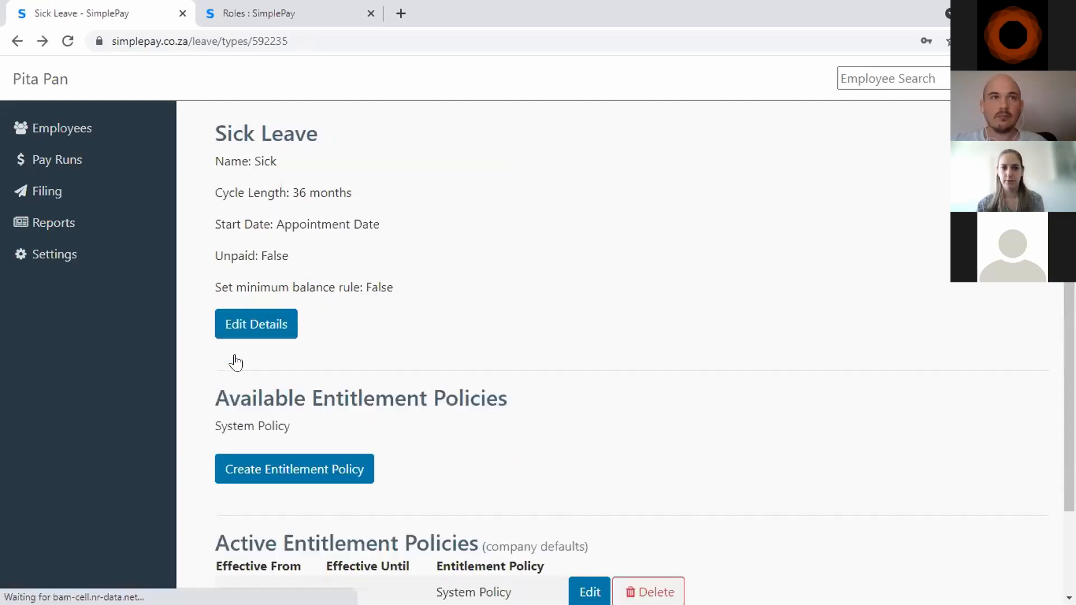
# Step: Open the page for recording leave taken for the second employee in the employee list
pyautogui.click(82, 260)
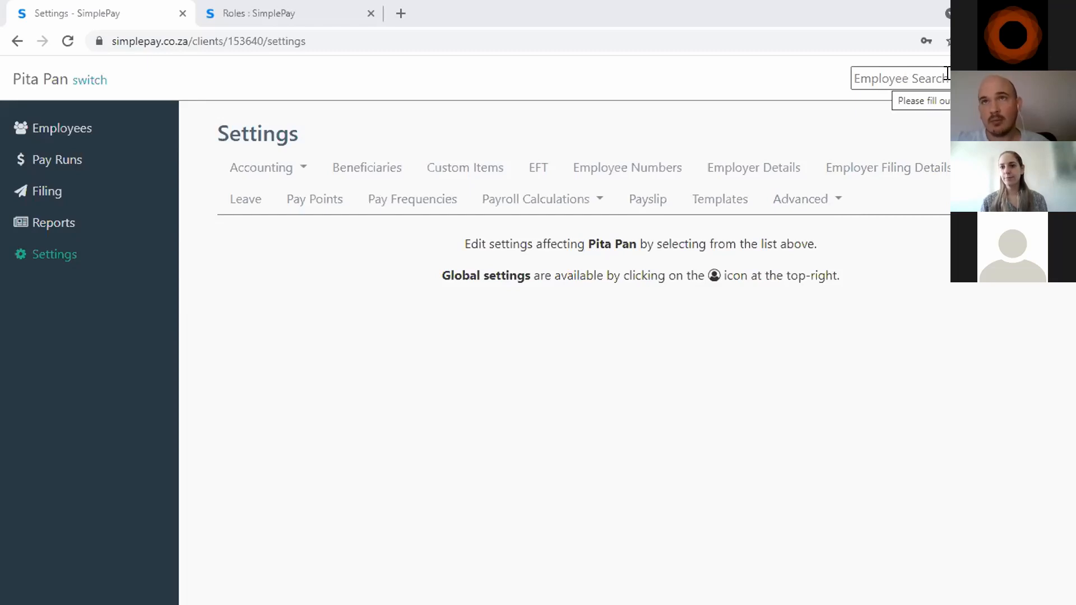
pyautogui.click(101, 132)
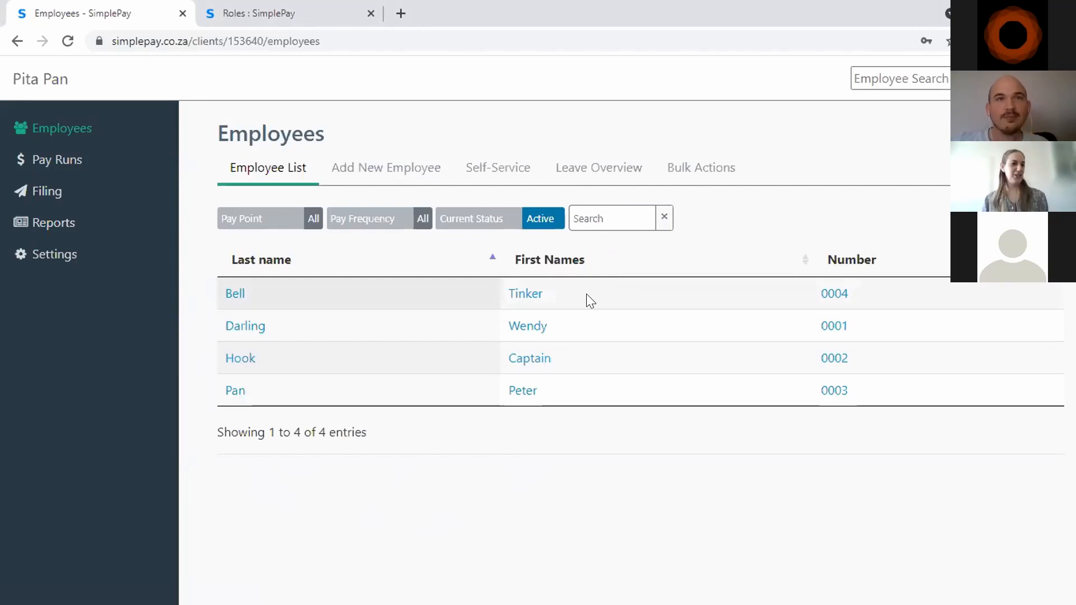
pyautogui.click(536, 330)
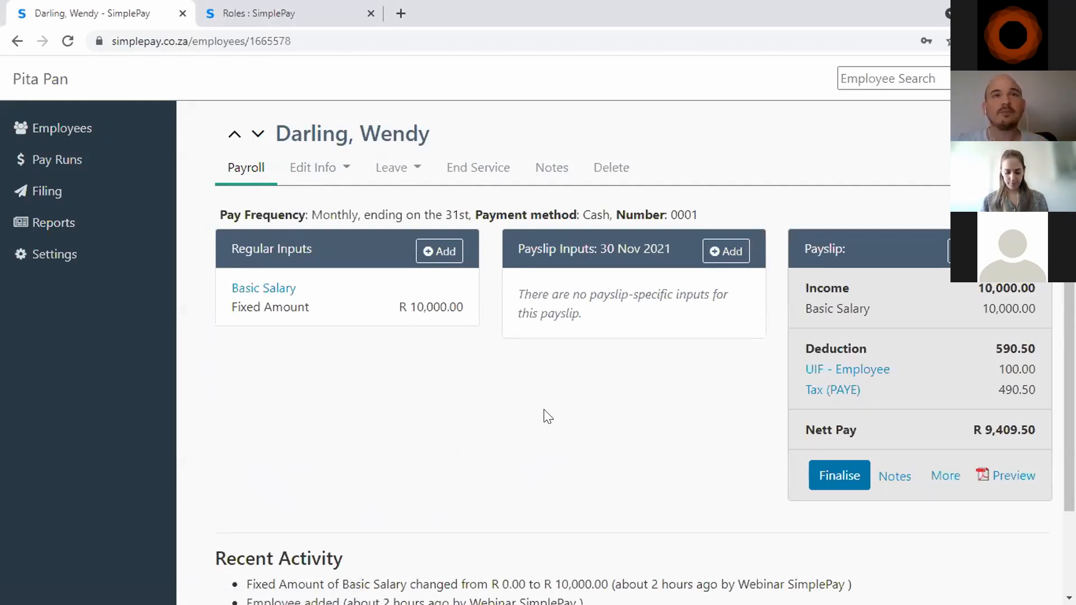
pyautogui.click(409, 176)
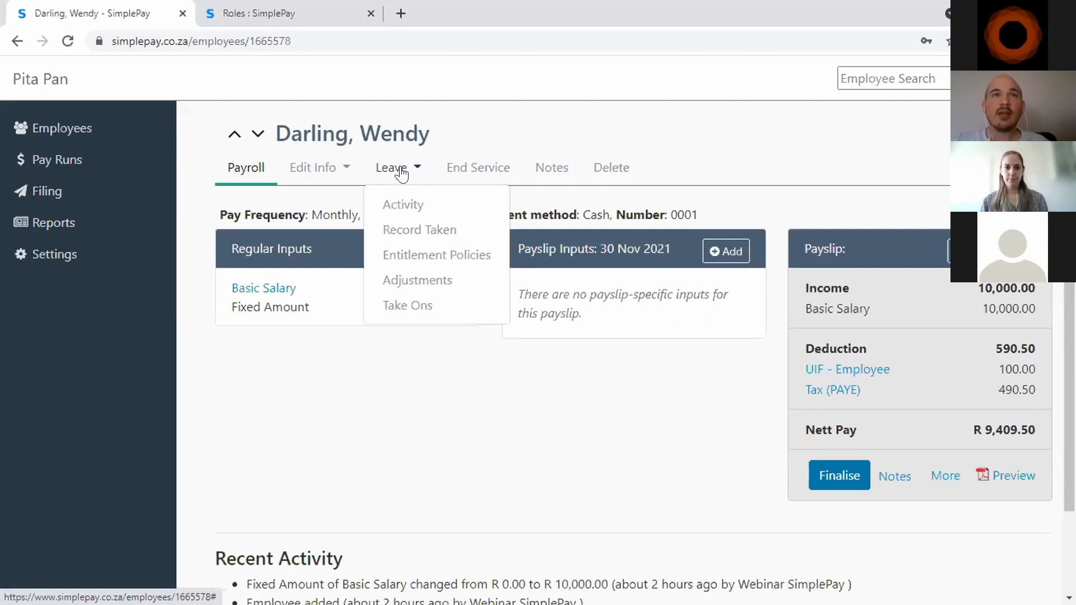
pyautogui.click(472, 235)
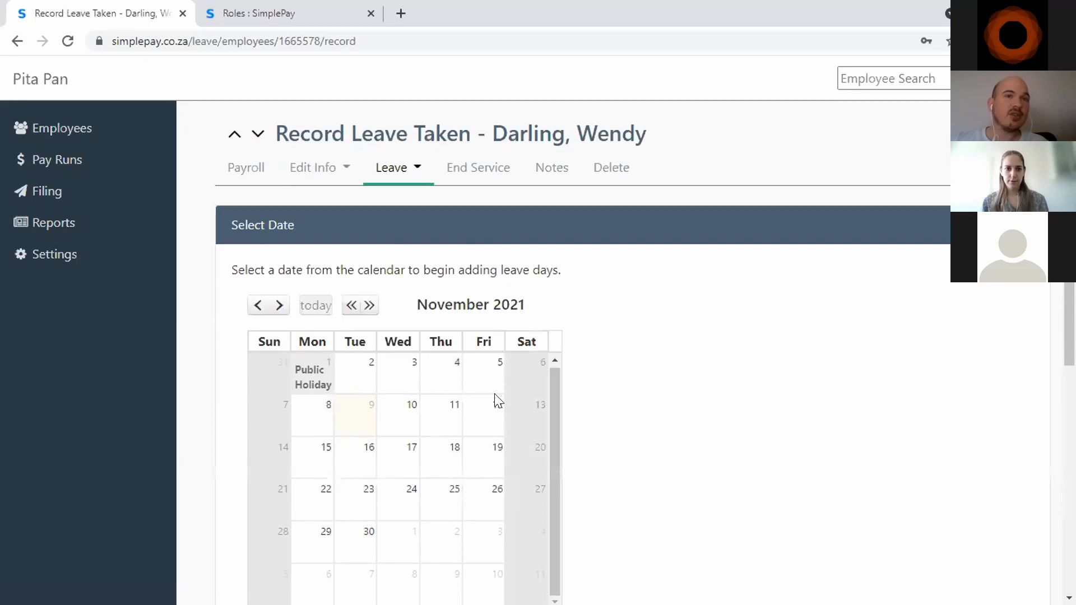
# Step: Review the employee's leave balances below the calendar, including the balance for the Study leave type
pyautogui.scroll(-3, 710, 380)
pyautogui.scroll(3, 613, 423)
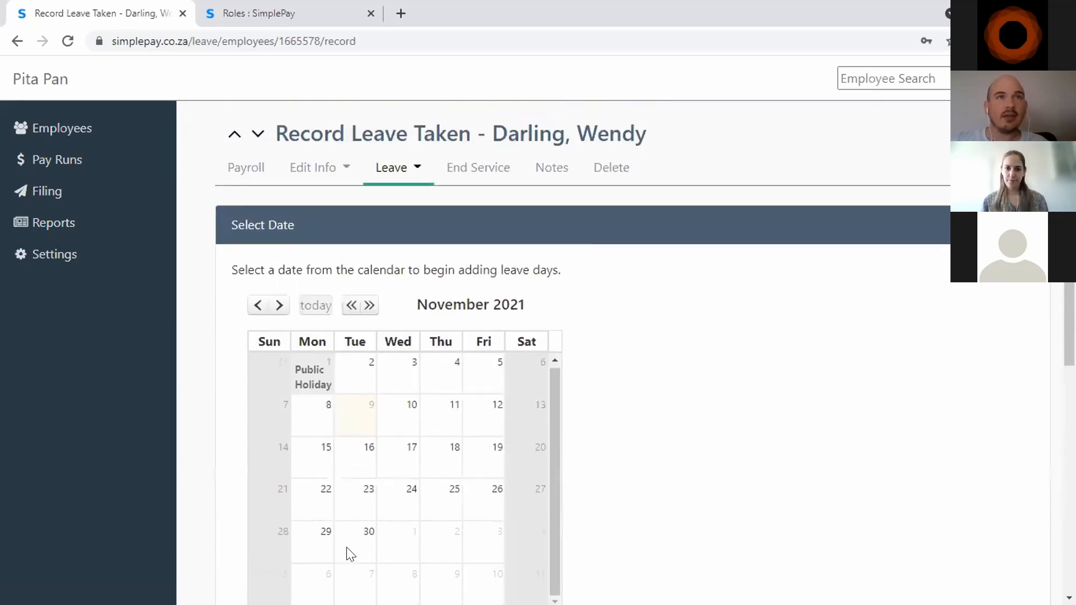
pyautogui.scroll(-6, 605, 449)
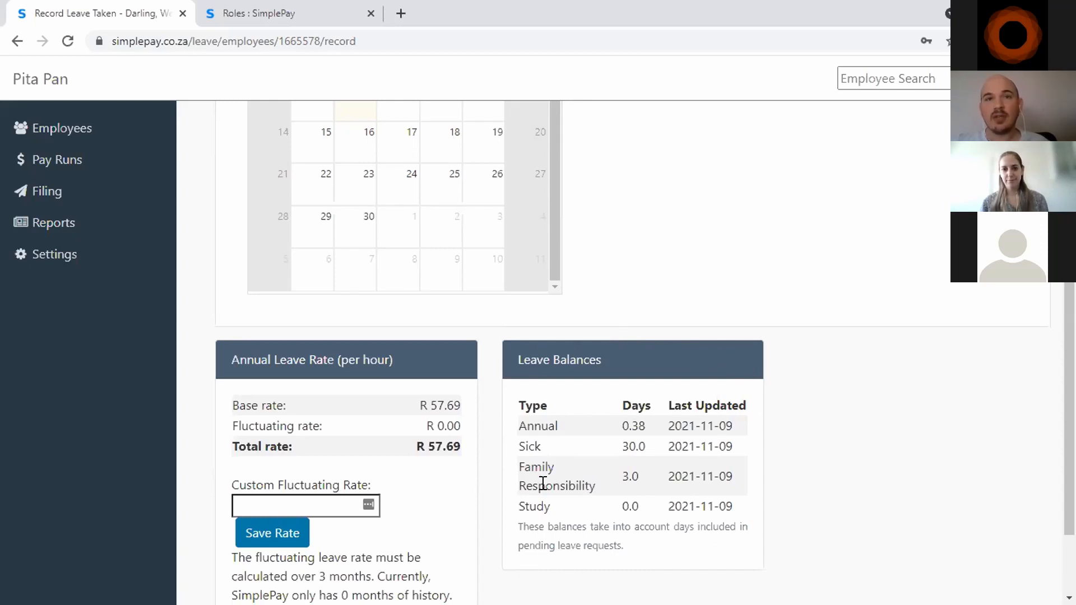
pyautogui.moveTo(514, 503)
pyautogui.mouseDown()
pyautogui.moveTo(554, 506)
pyautogui.moveTo(525, 494)
pyautogui.moveTo(513, 502)
pyautogui.mouseUp()
pyautogui.click(550, 506)
pyautogui.click(626, 501)
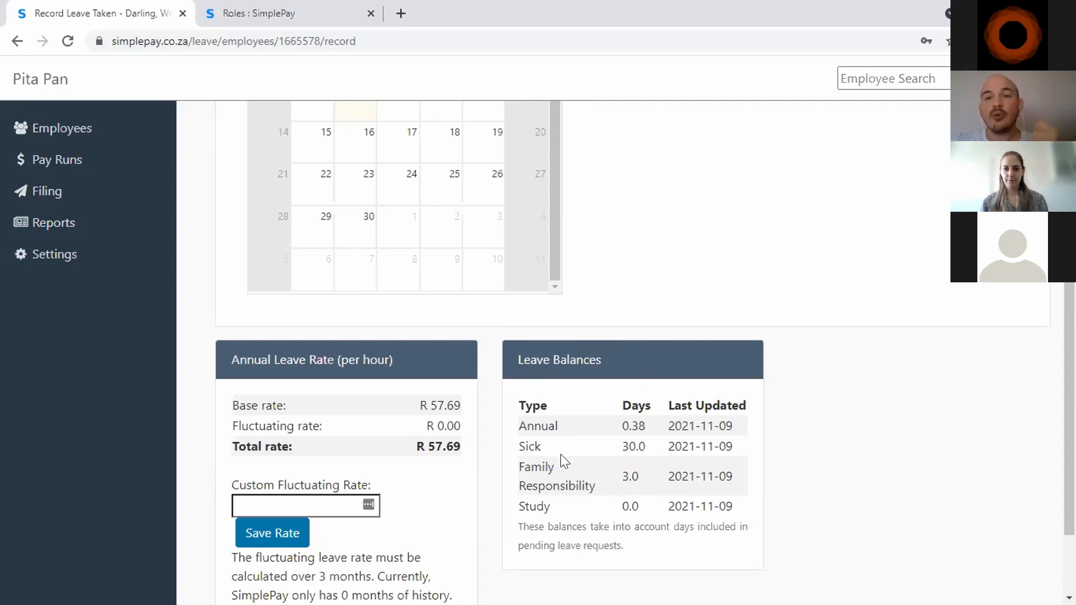
# Step: Select Annual leave for the employee from 2021-11-12 to 2021-11-15
pyautogui.scroll(3, 532, 453)
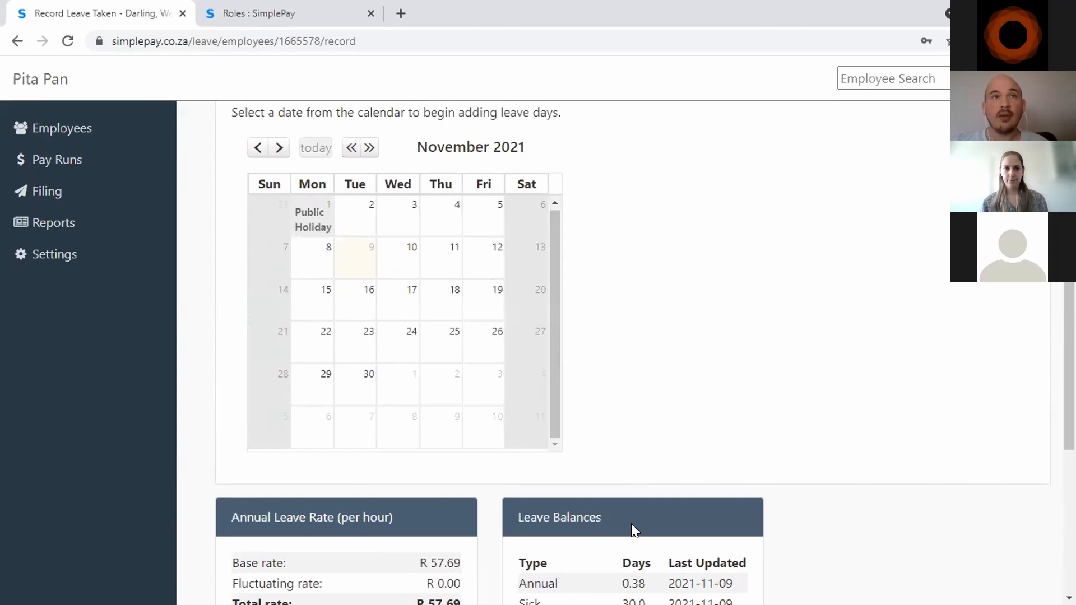
pyautogui.scroll(2, 632, 524)
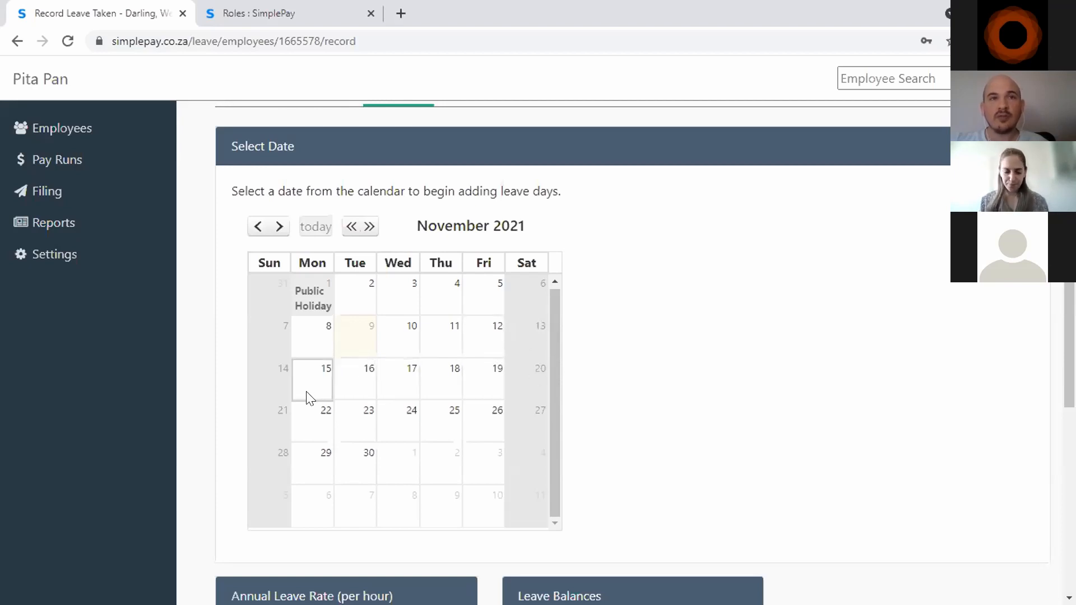
pyautogui.click(488, 342)
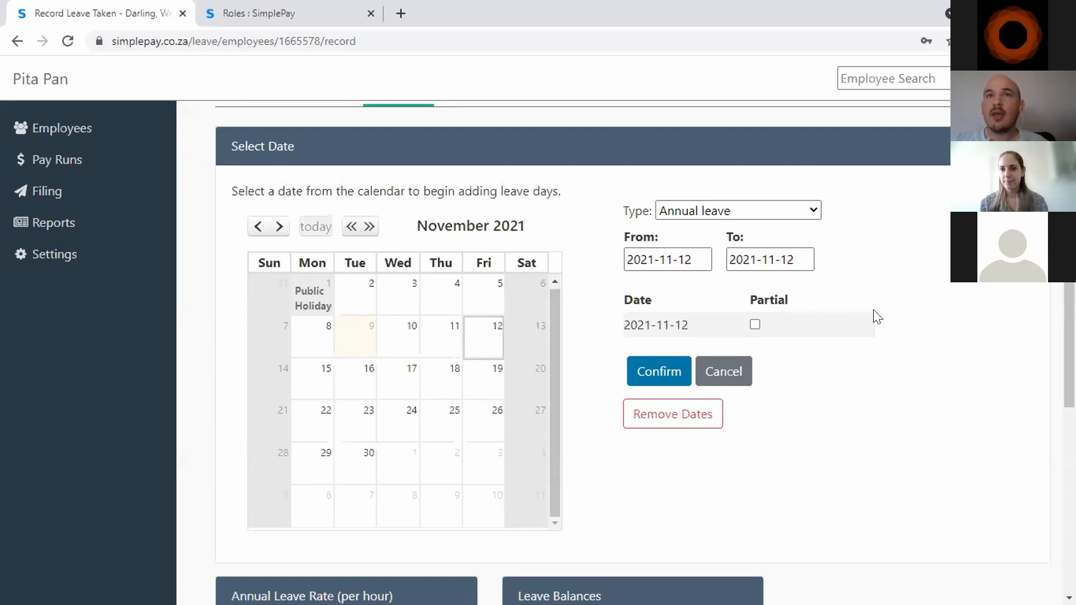
pyautogui.click(814, 212)
pyautogui.click(814, 212)
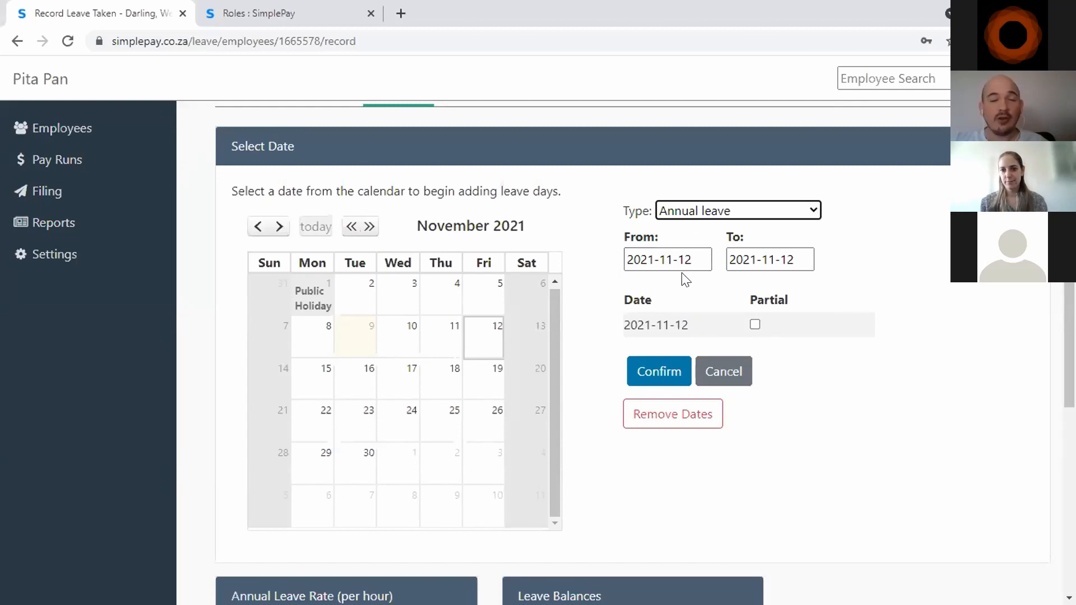
pyautogui.click(792, 254)
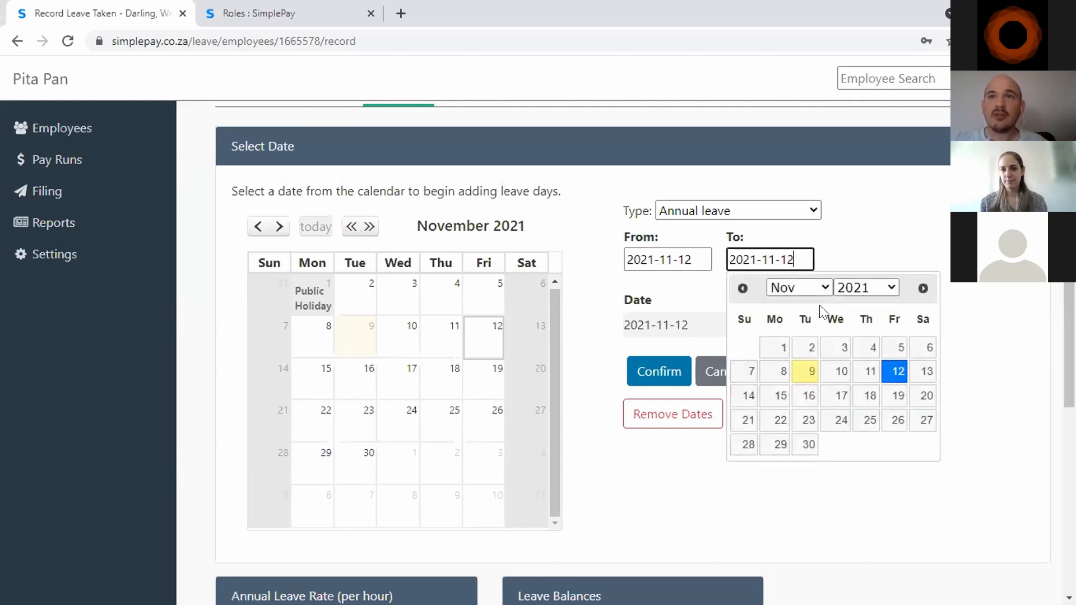
pyautogui.click(781, 390)
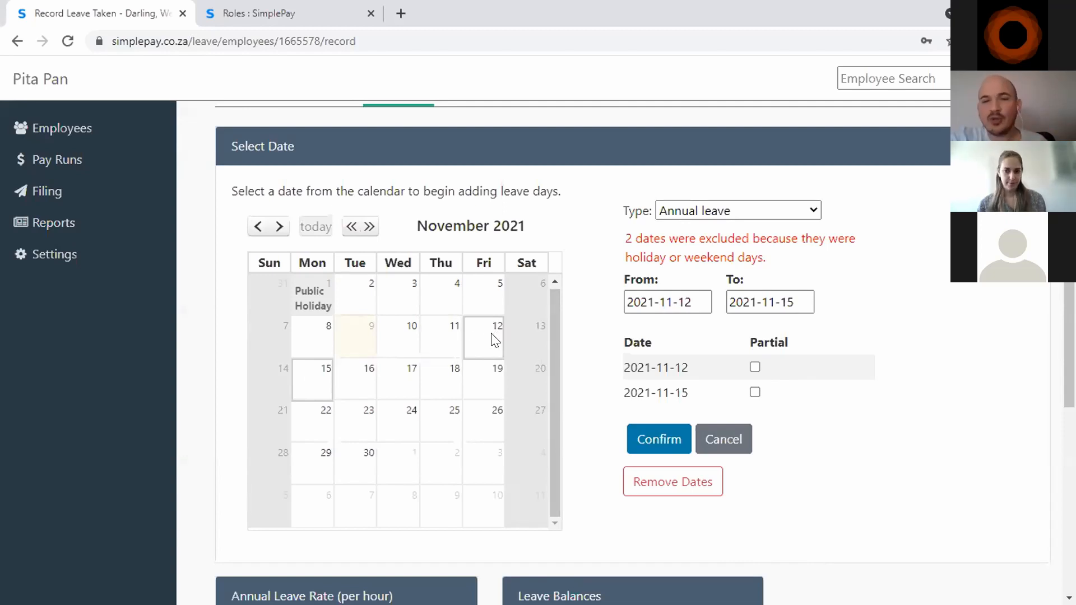
# Step: Mark 2021-11-12 as a partial day of 4 hours and confirm the annual leave dates, checking the projected and current balances
pyautogui.click(754, 367)
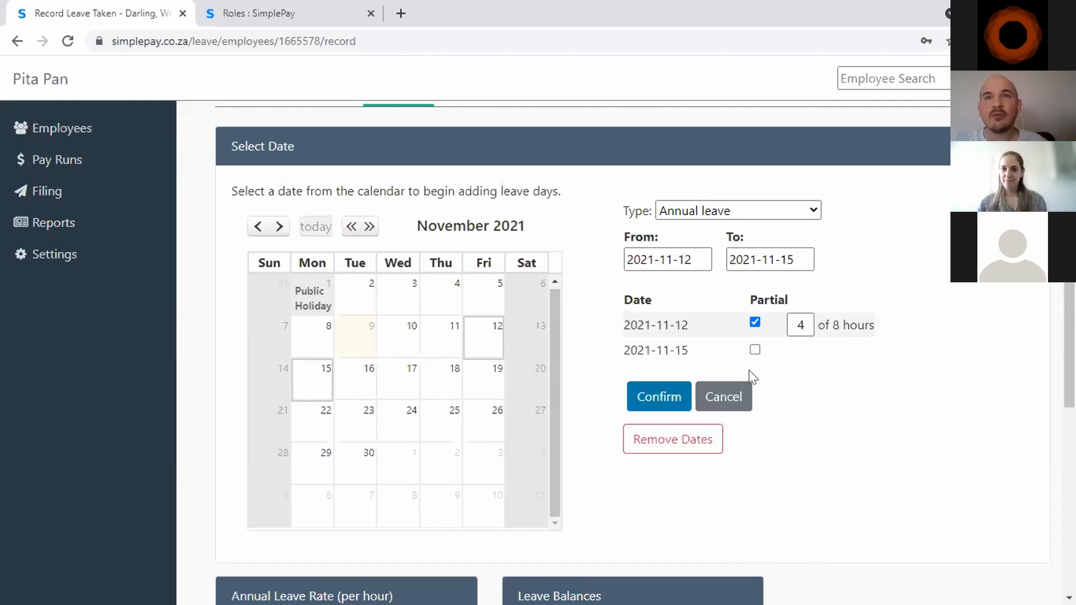
pyautogui.click(798, 326)
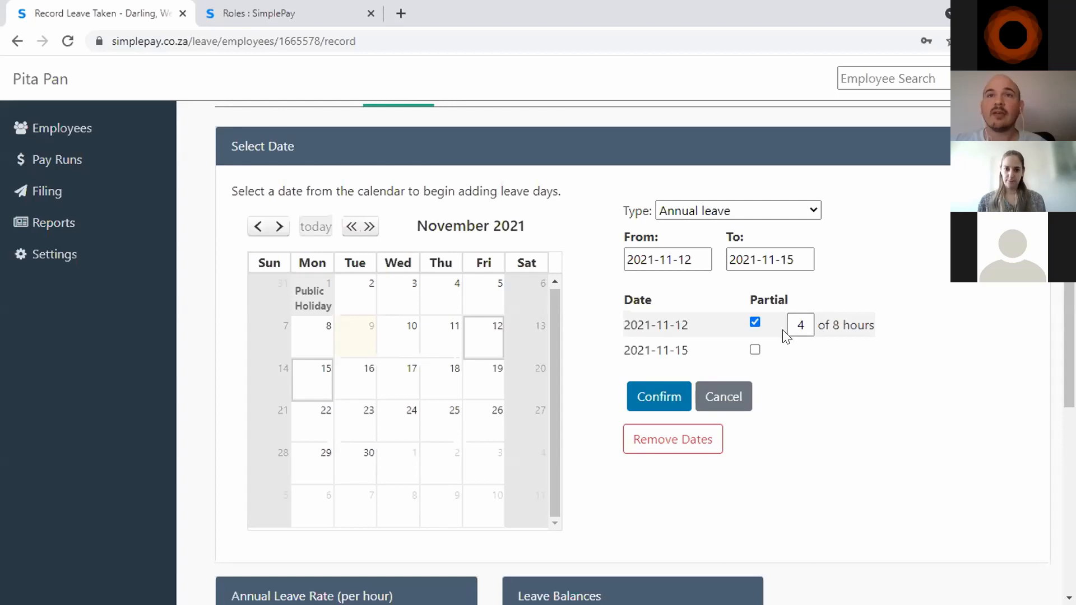
pyautogui.click(666, 405)
pyautogui.scroll(-1, 670, 491)
pyautogui.scroll(3, 673, 494)
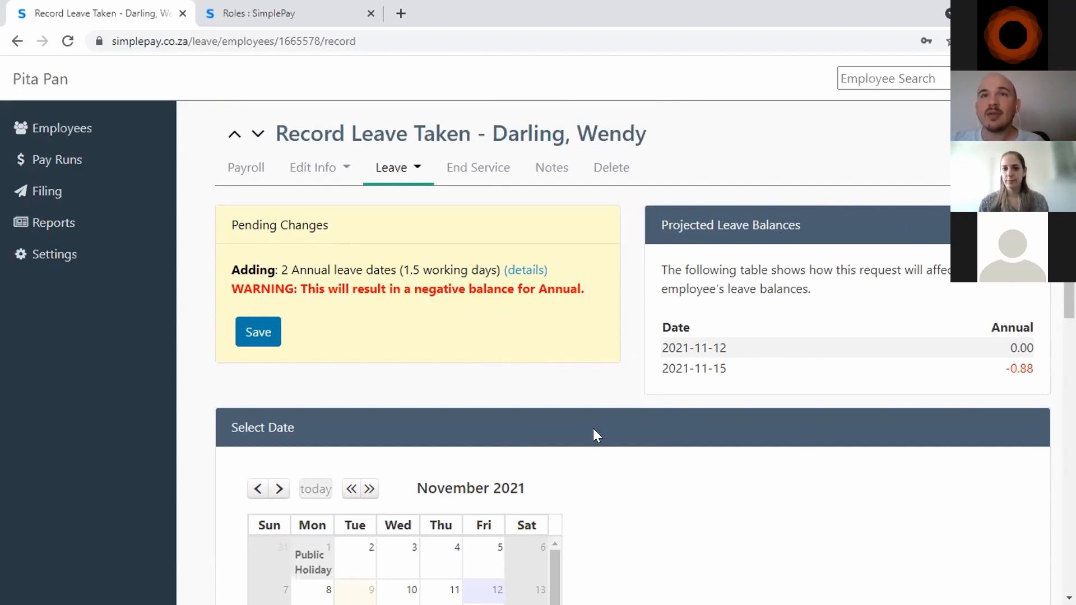
pyautogui.scroll(-10, 533, 508)
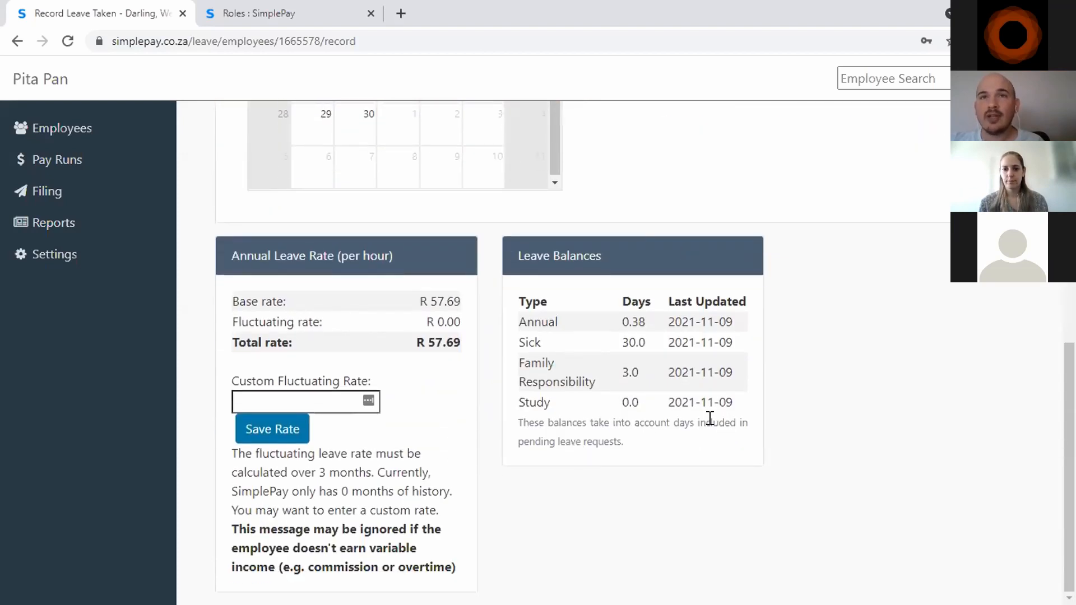
pyautogui.scroll(10, 709, 415)
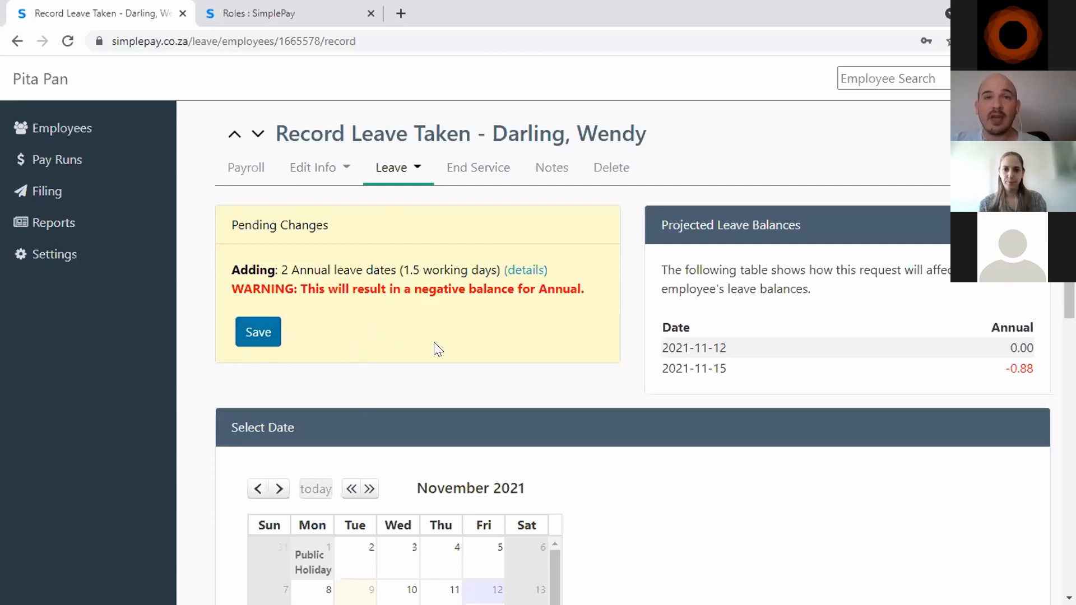
# Step: Add one full day of Unpaid leave on 2021-11-30 to the pending changes
pyautogui.scroll(-4, 470, 367)
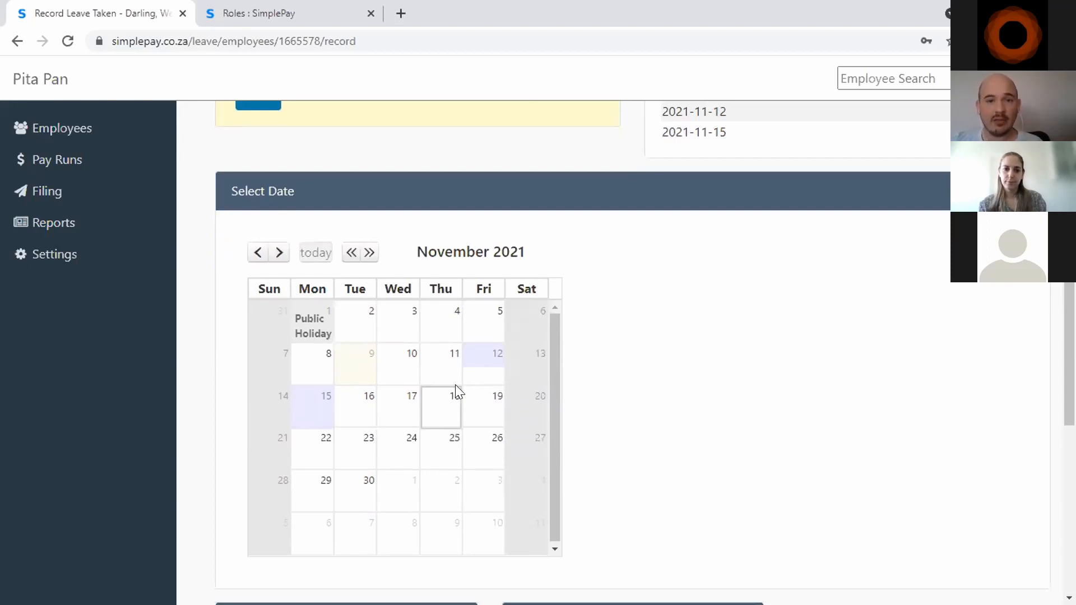
pyautogui.click(370, 491)
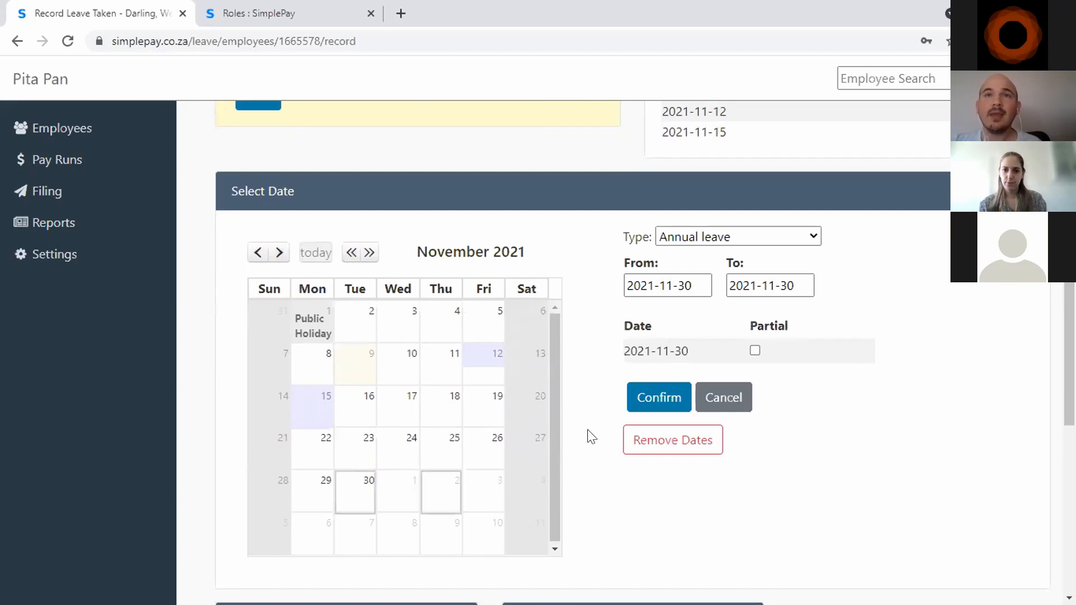
pyautogui.click(769, 240)
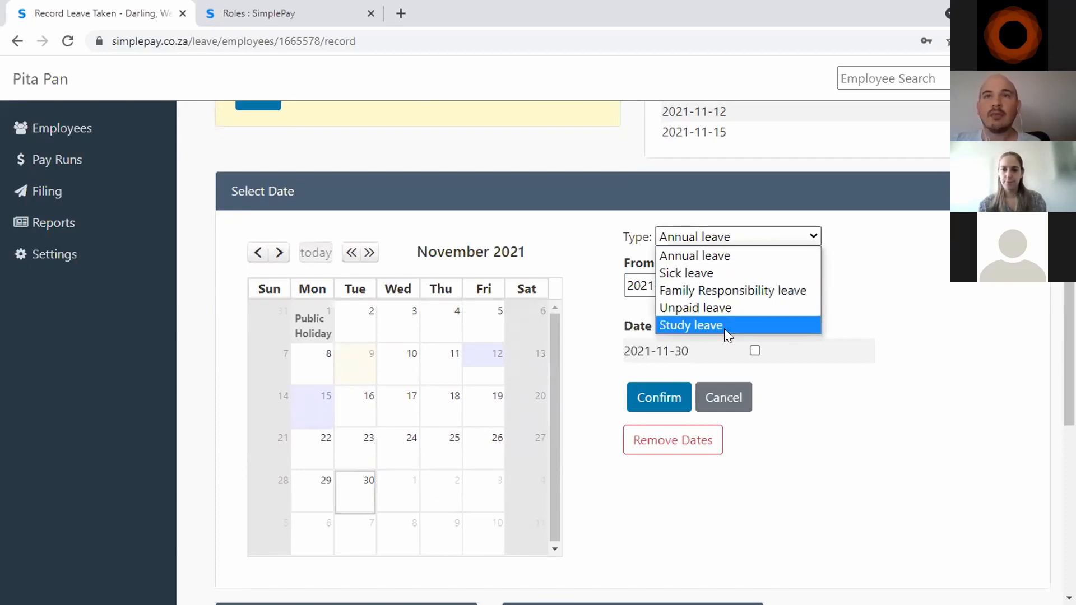
pyautogui.click(734, 307)
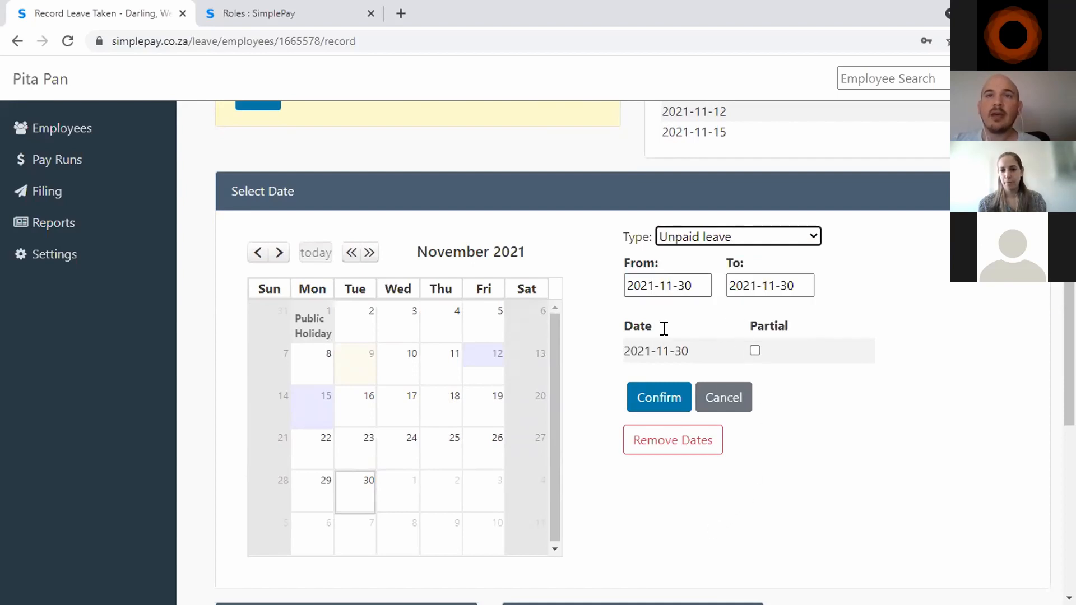
pyautogui.click(673, 403)
pyautogui.scroll(4, 613, 513)
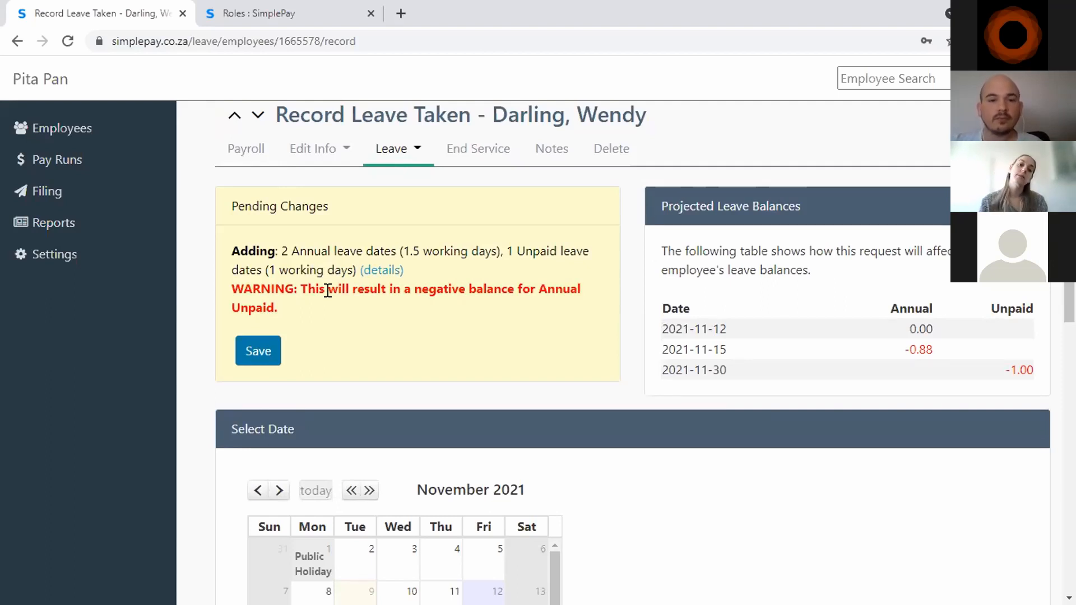
# Step: Add a full day of Annual leave on 2021-10-05 and expand the details of the pending leave changes
pyautogui.scroll(-3, 521, 487)
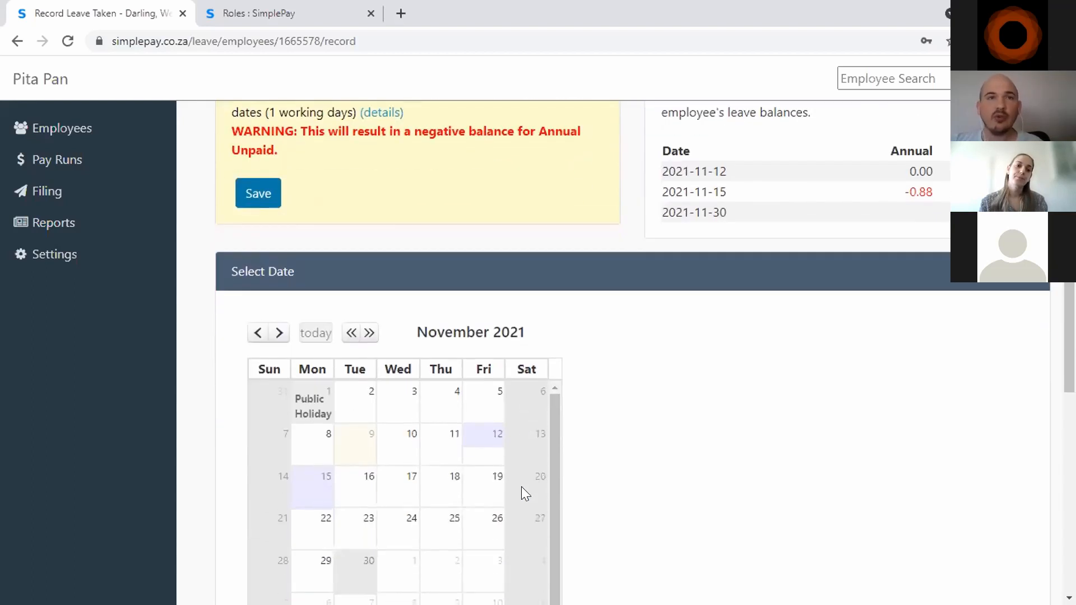
pyautogui.click(257, 334)
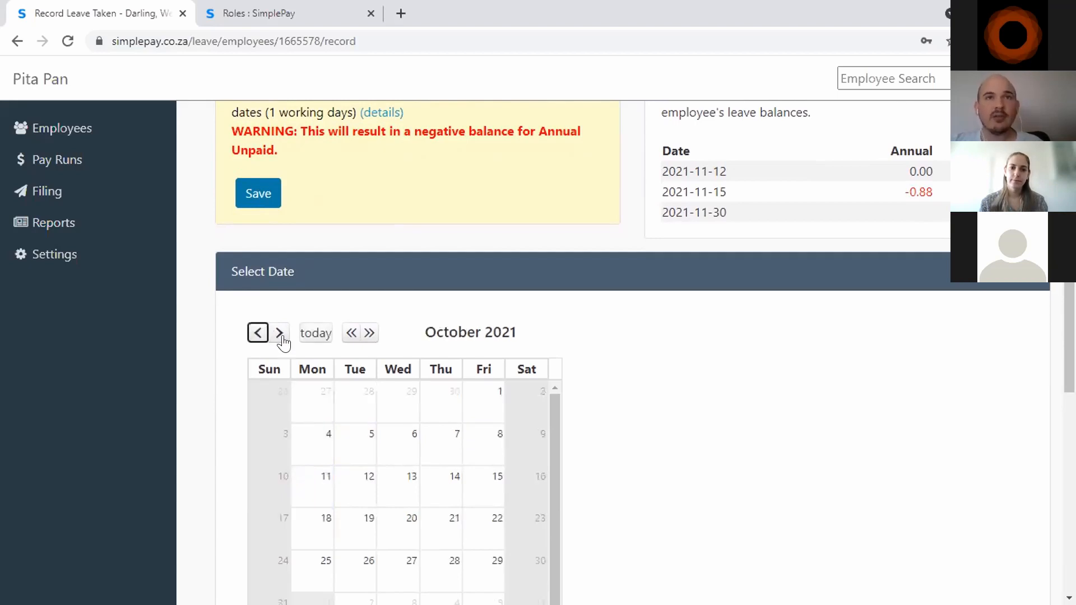
pyautogui.click(355, 446)
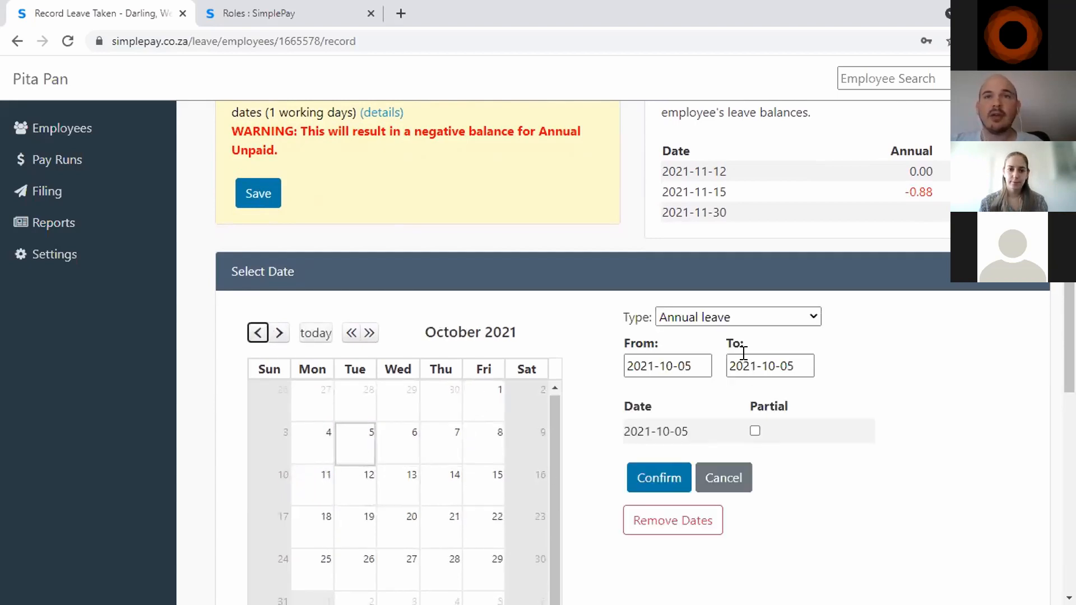
pyautogui.click(662, 477)
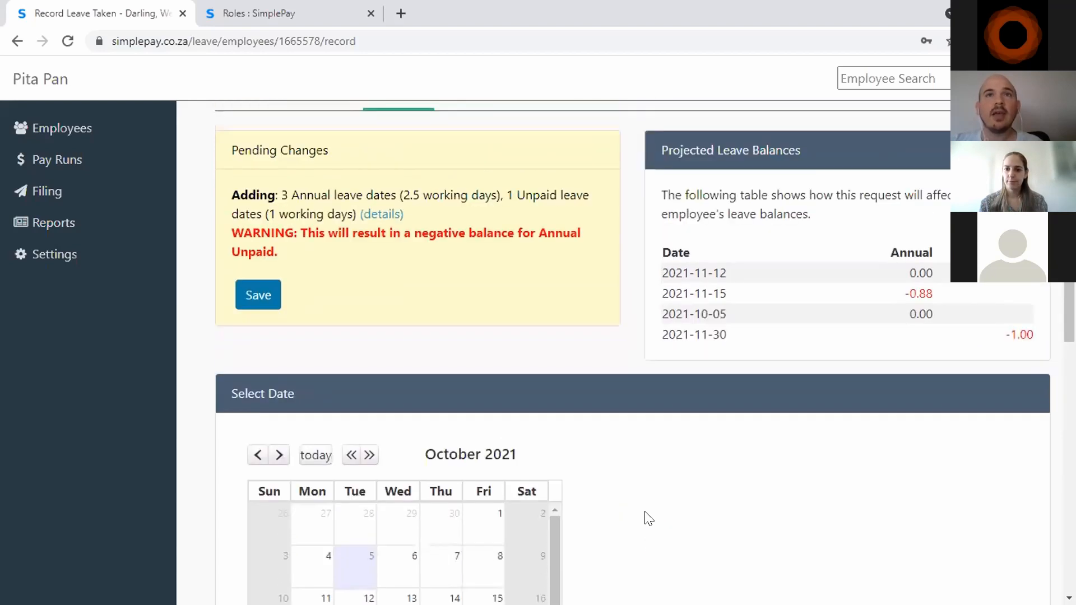
pyautogui.scroll(1, 649, 519)
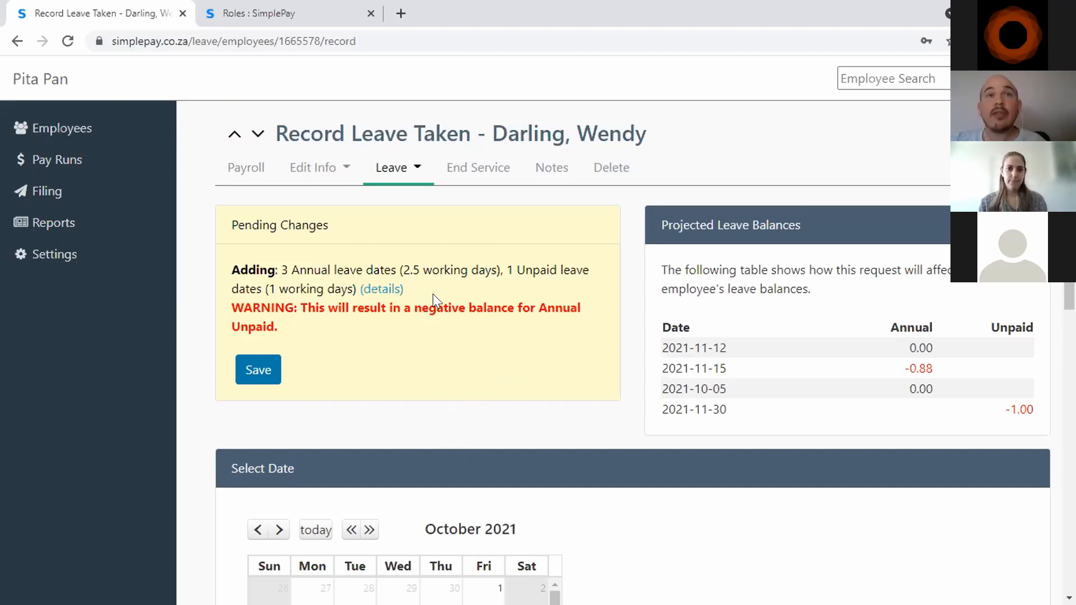
pyautogui.click(379, 292)
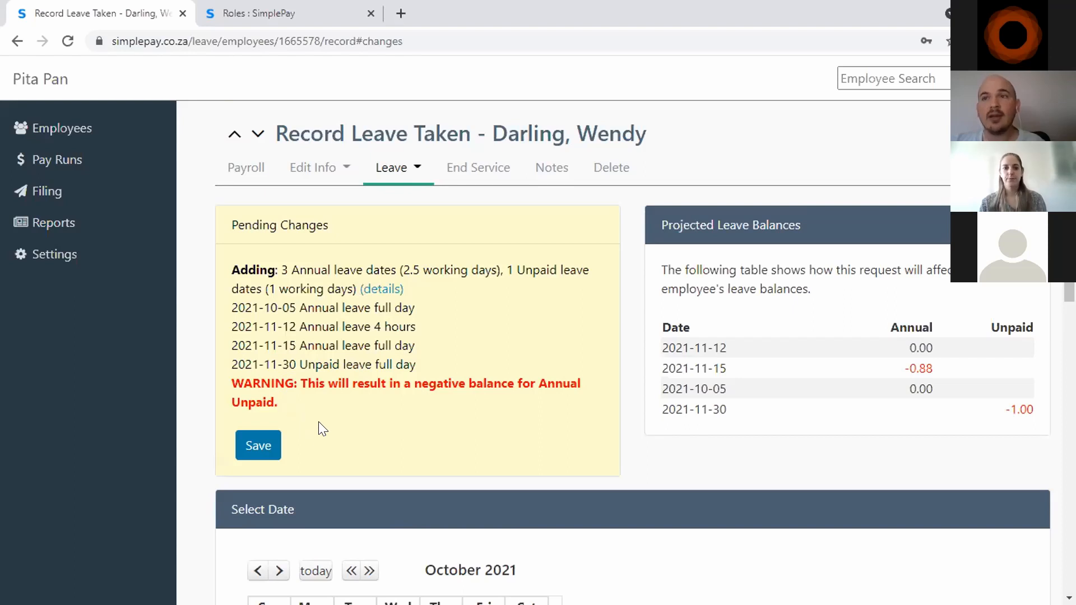
# Step: Save the employee's pending annual and unpaid leave changes
pyautogui.click(260, 452)
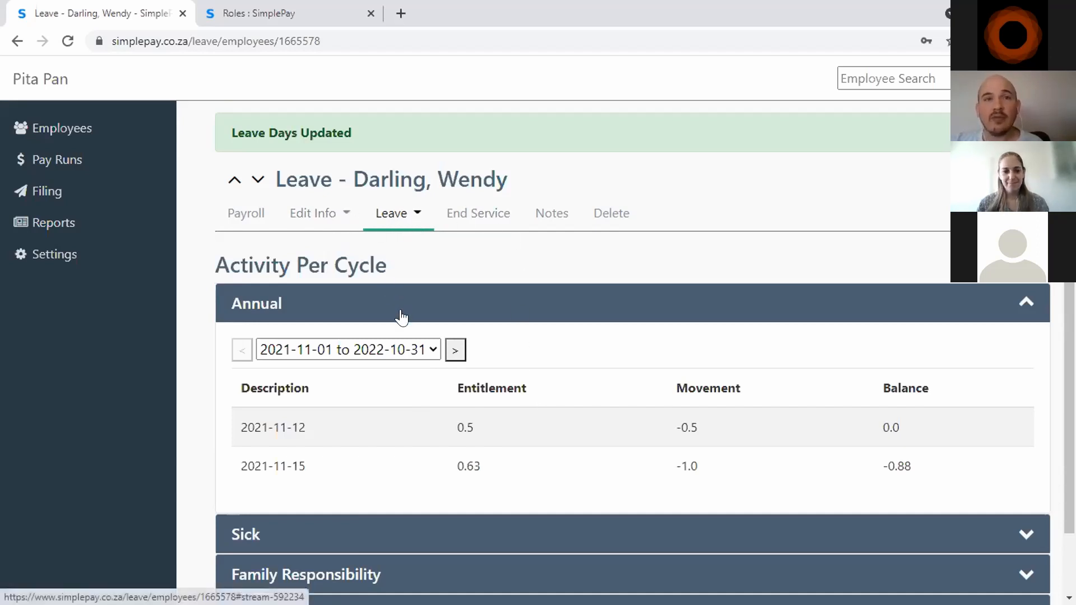
pyautogui.scroll(-1, 336, 331)
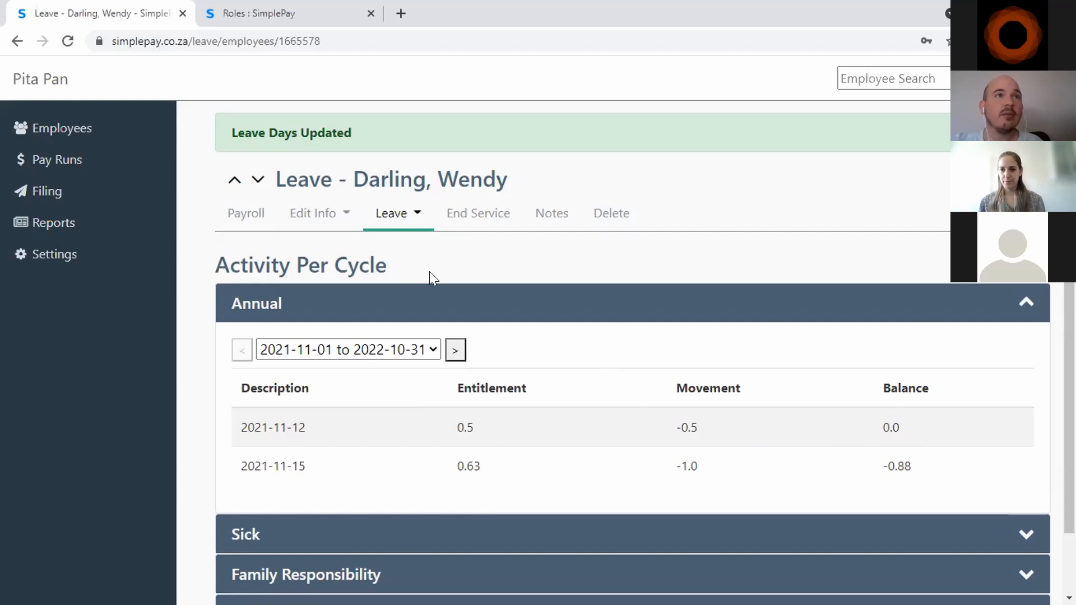
# Step: Open the Leave Dates Import page from the employees' bulk actions
pyautogui.click(88, 138)
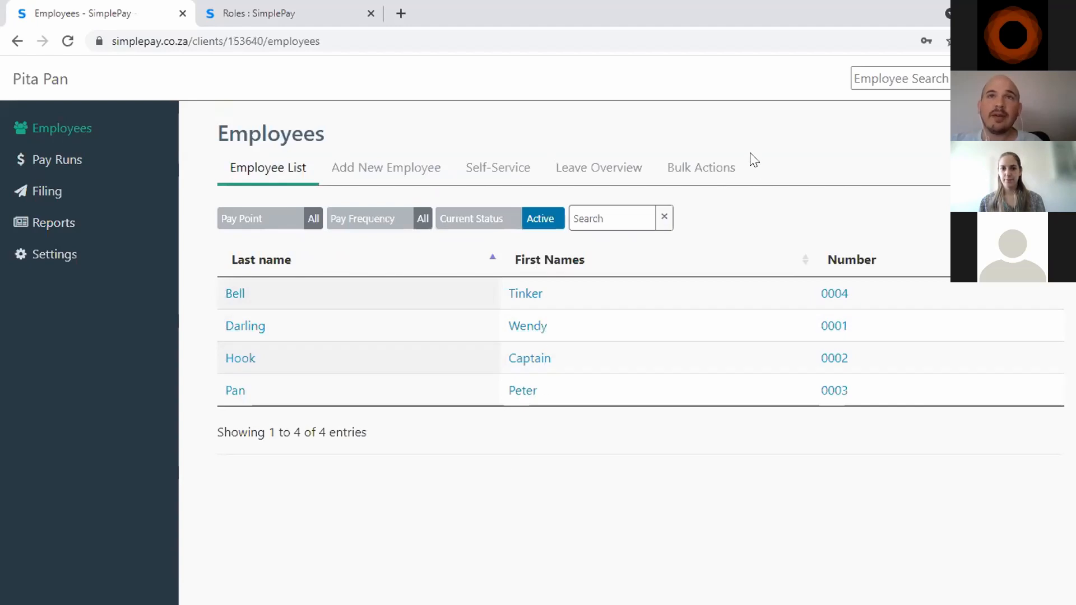
pyautogui.click(717, 177)
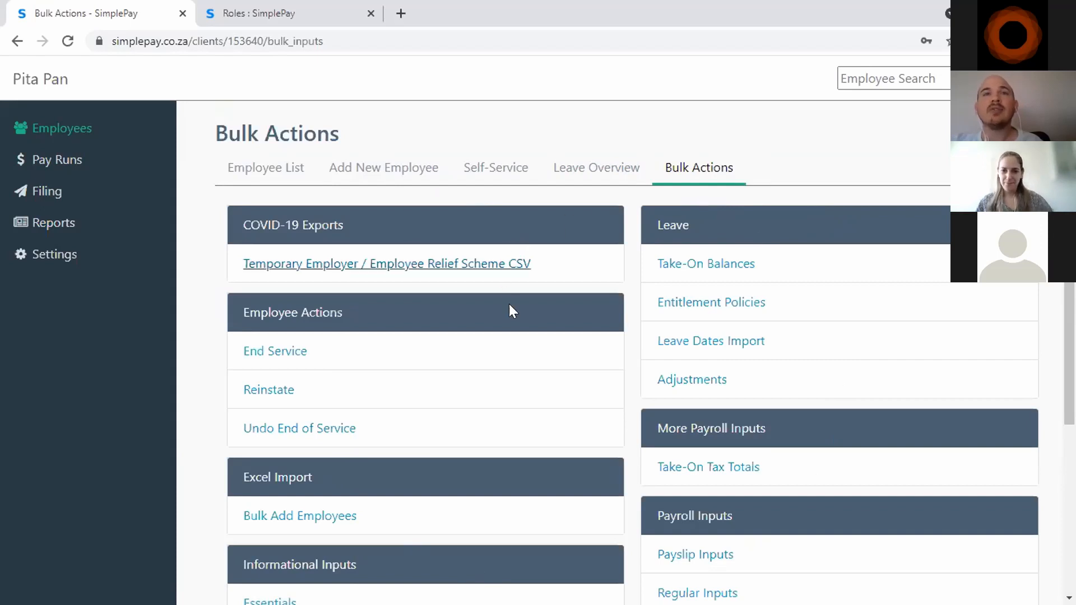
pyautogui.scroll(-4, 509, 304)
pyautogui.scroll(4, 648, 396)
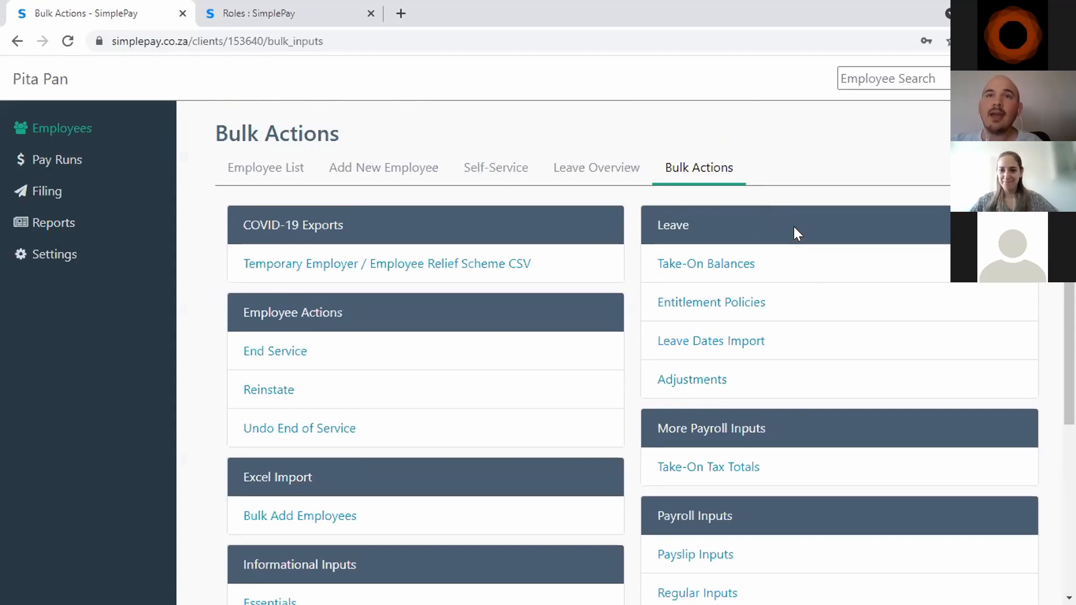
pyautogui.click(742, 348)
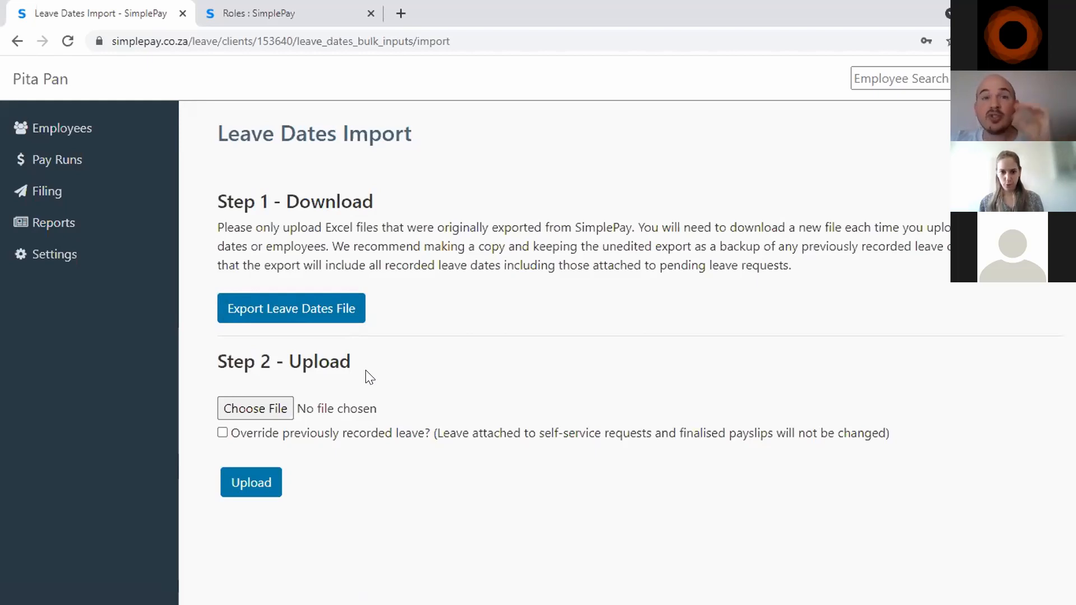
# Step: Check the pay point filter and export the leave dates file from 2021-11-01 to the end of November
pyautogui.click(326, 312)
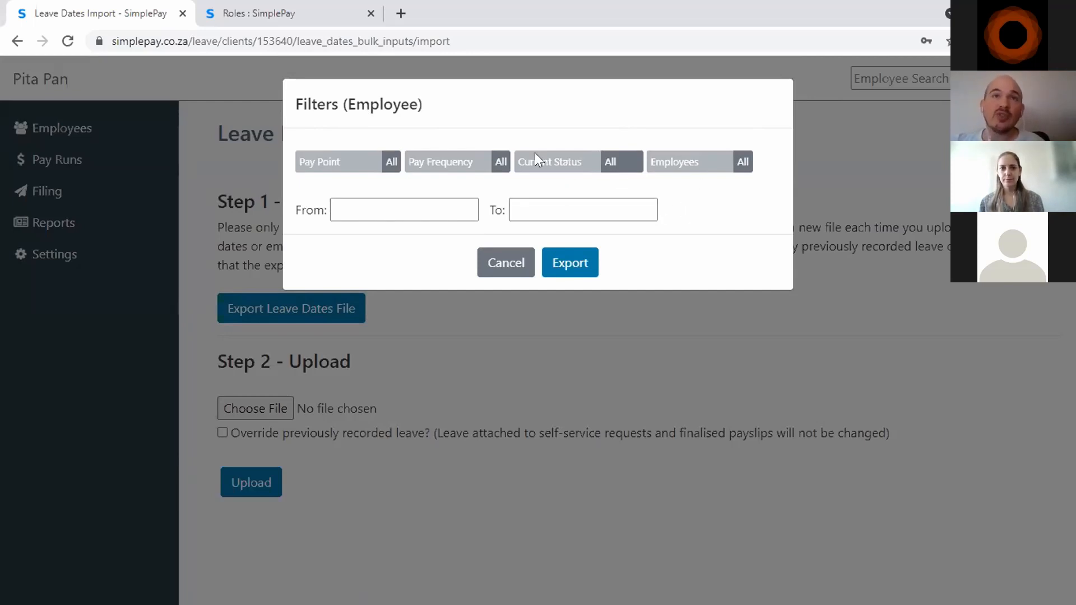
pyautogui.click(362, 163)
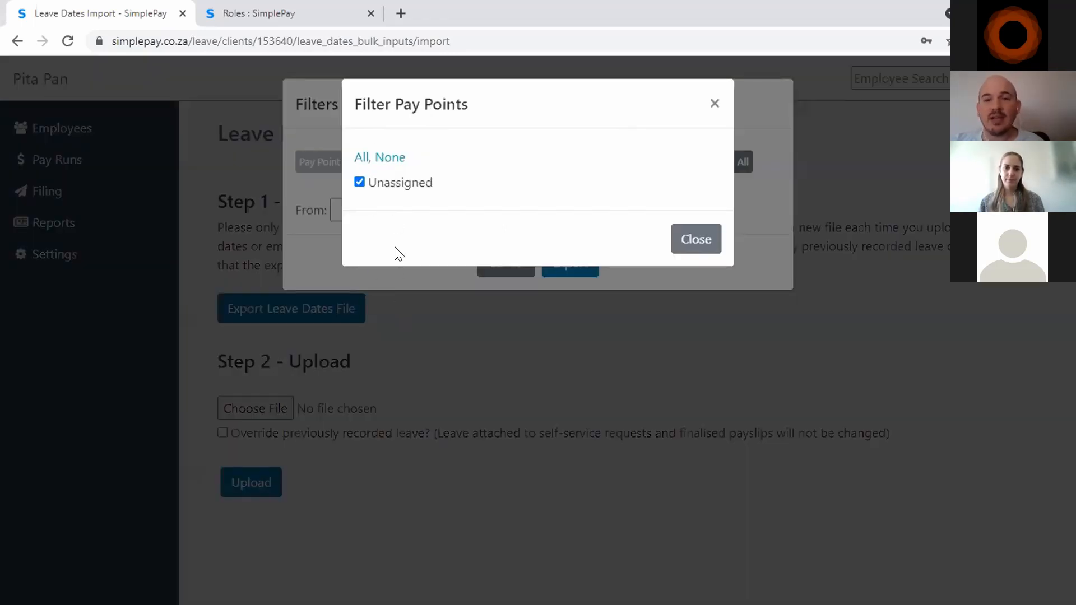
pyautogui.click(712, 108)
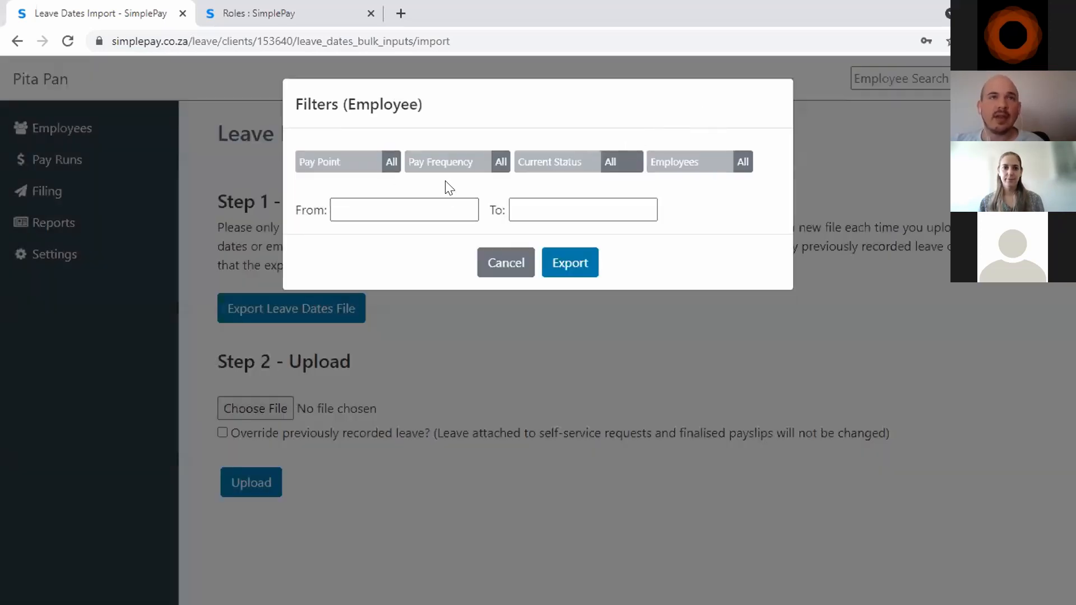
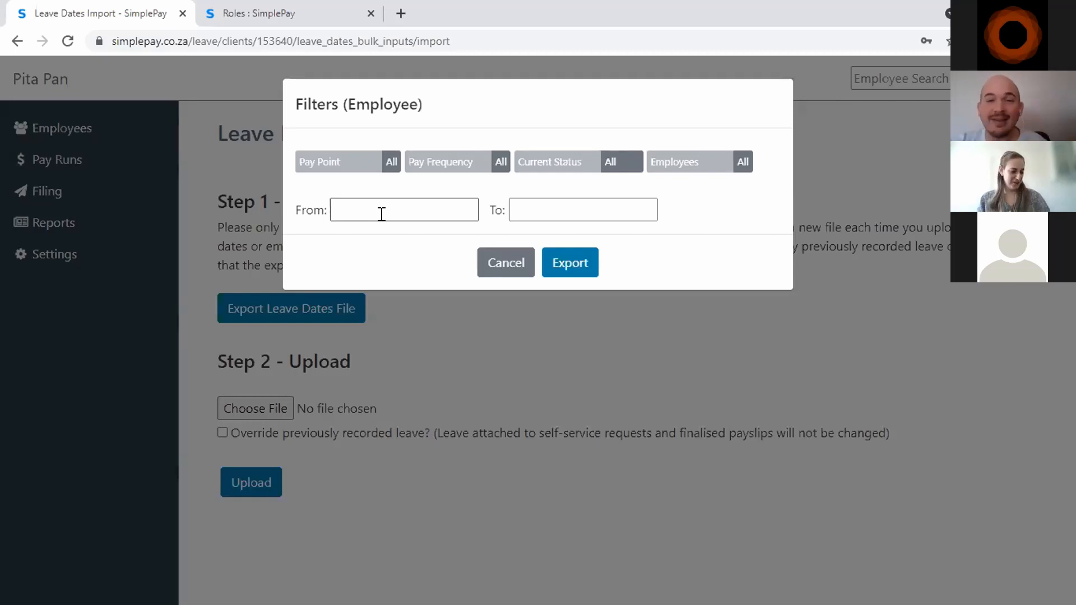
pyautogui.click(381, 214)
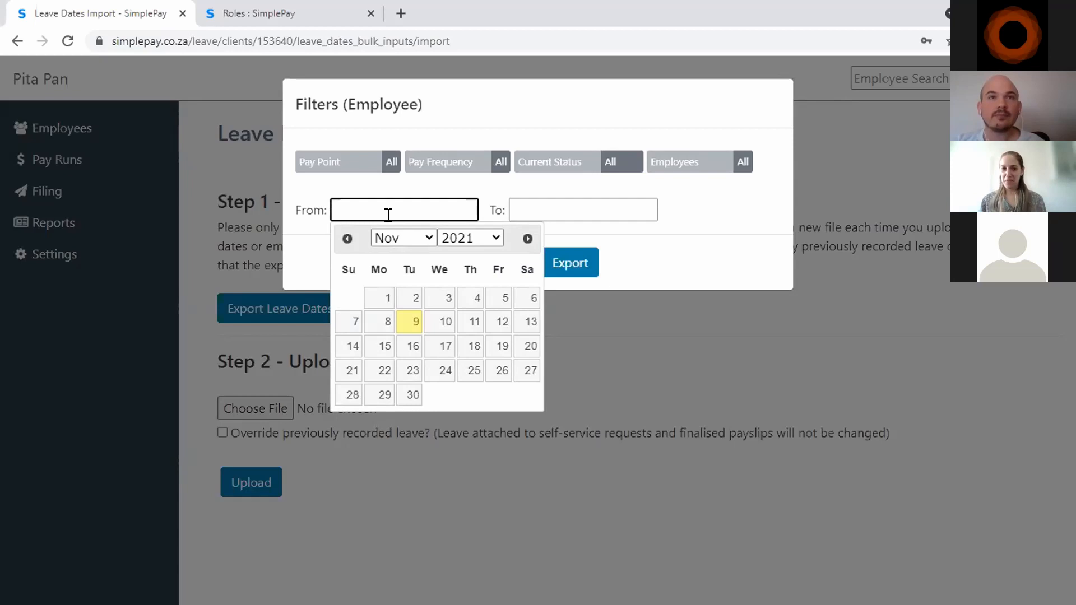
pyautogui.click(386, 303)
pyautogui.click(615, 212)
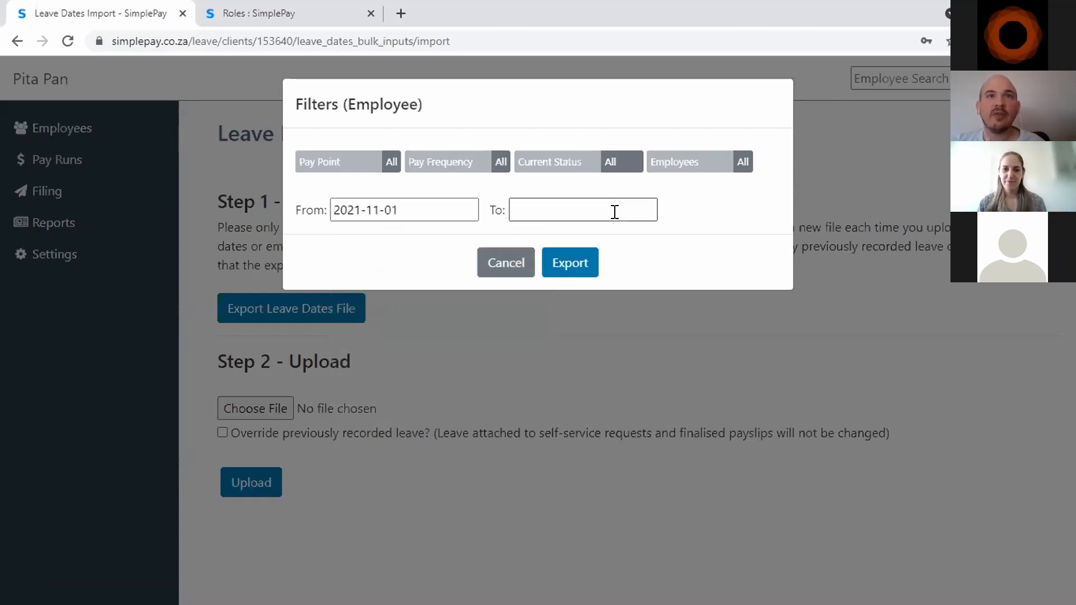
pyautogui.click(583, 399)
pyautogui.click(556, 262)
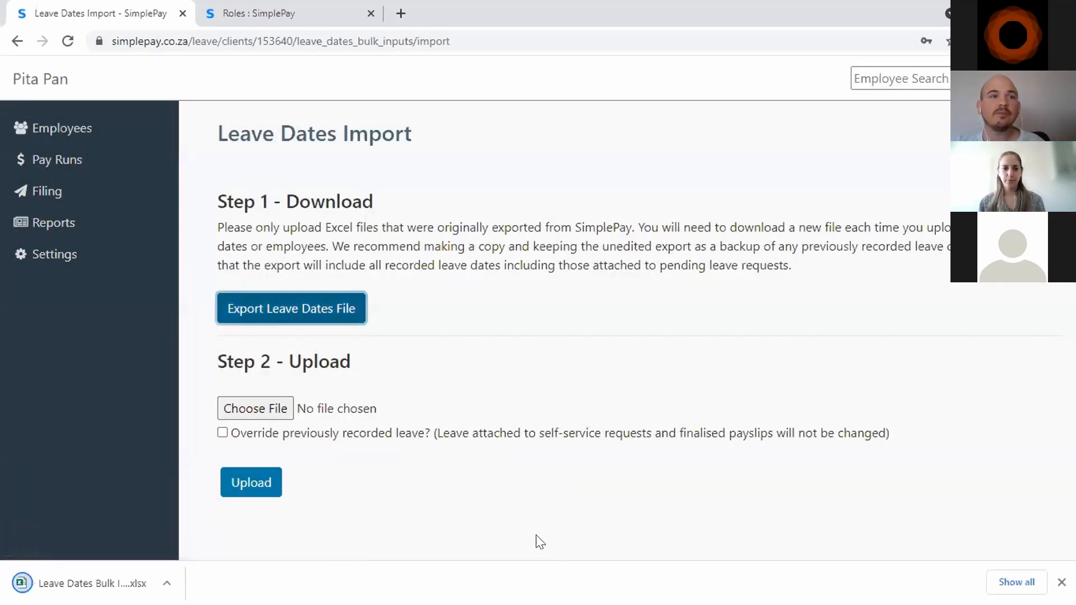
# Step: Open the exported Leave Dates Bulk Input Export workbook in Excel, maximize it, and inspect the date columns and the already recorded Annual leave entries
pyautogui.click(106, 583)
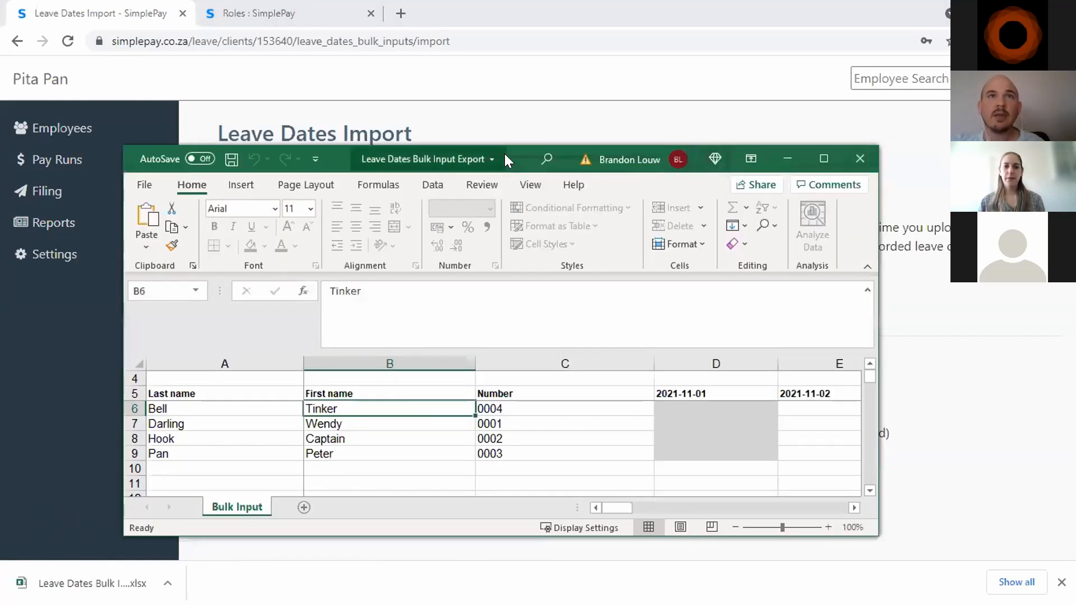
pyautogui.doubleClick(504, 153)
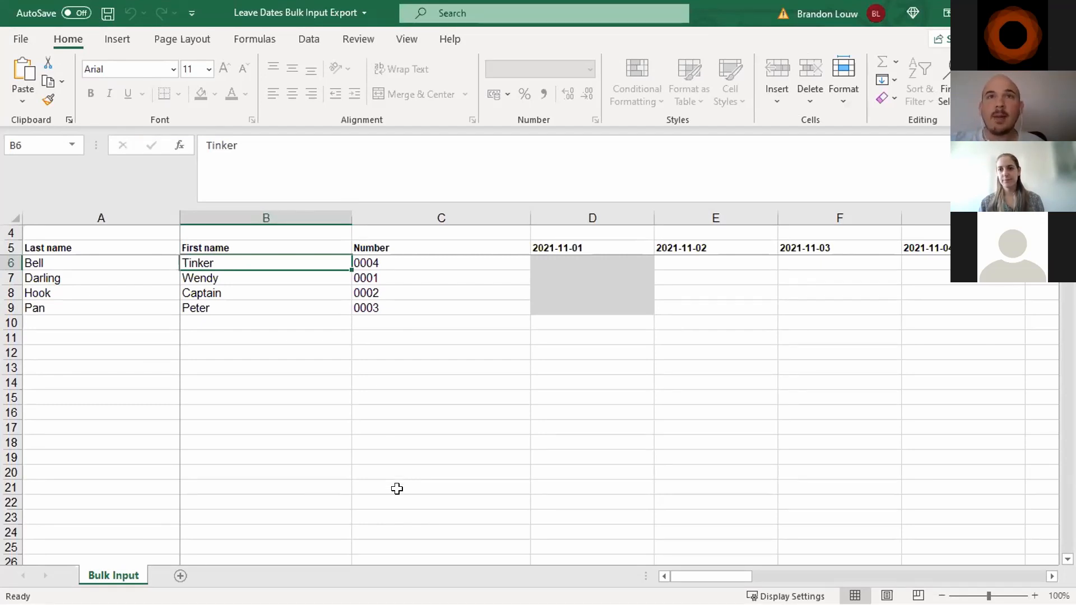
pyautogui.click(704, 261)
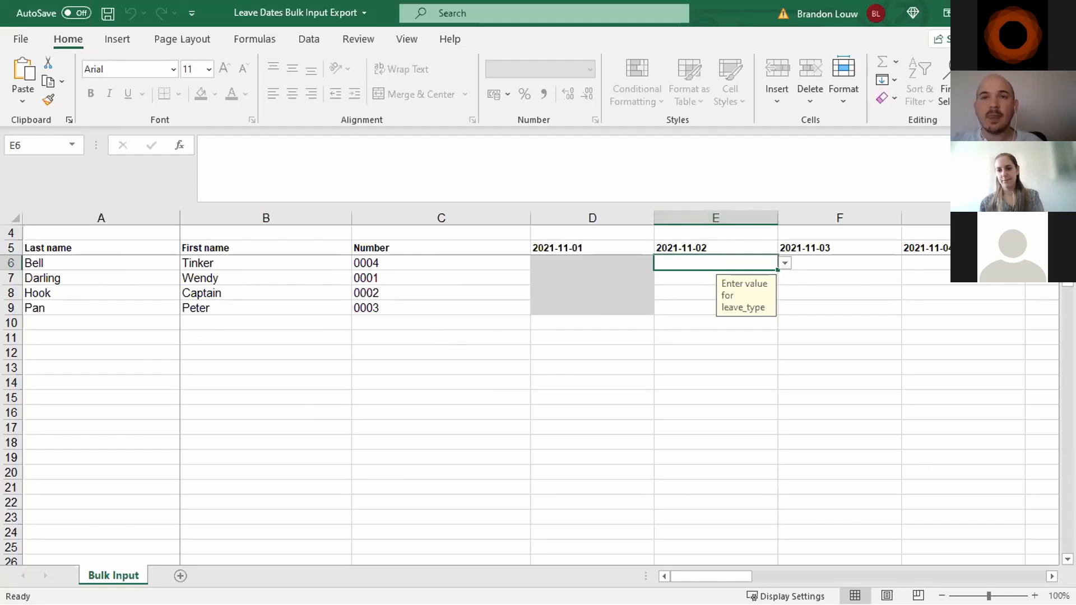
pyautogui.moveTo(711, 577); pyautogui.dragTo(829, 576)
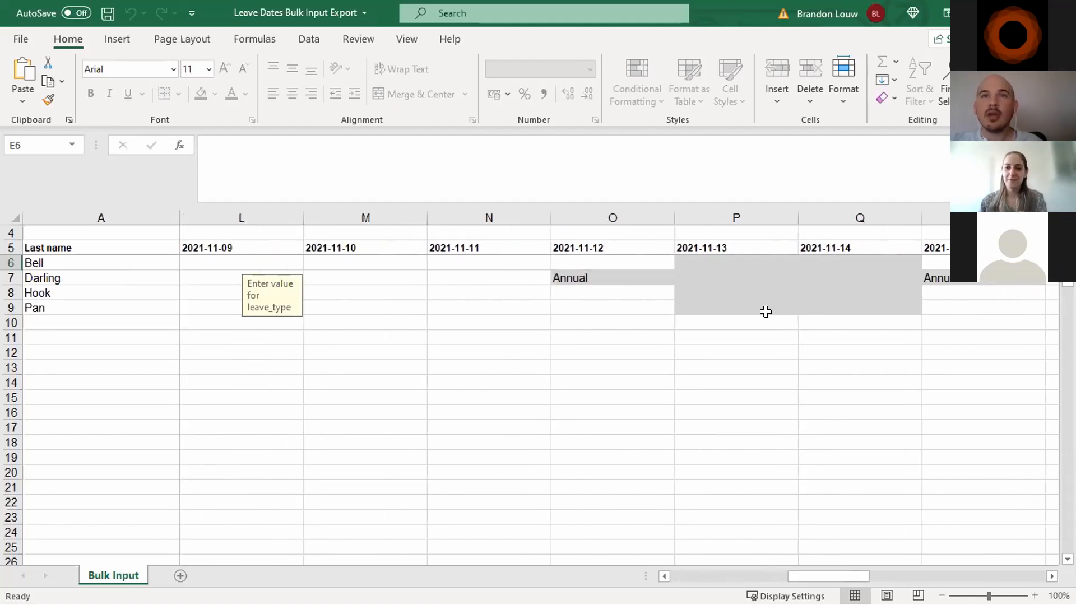
pyautogui.click(580, 280)
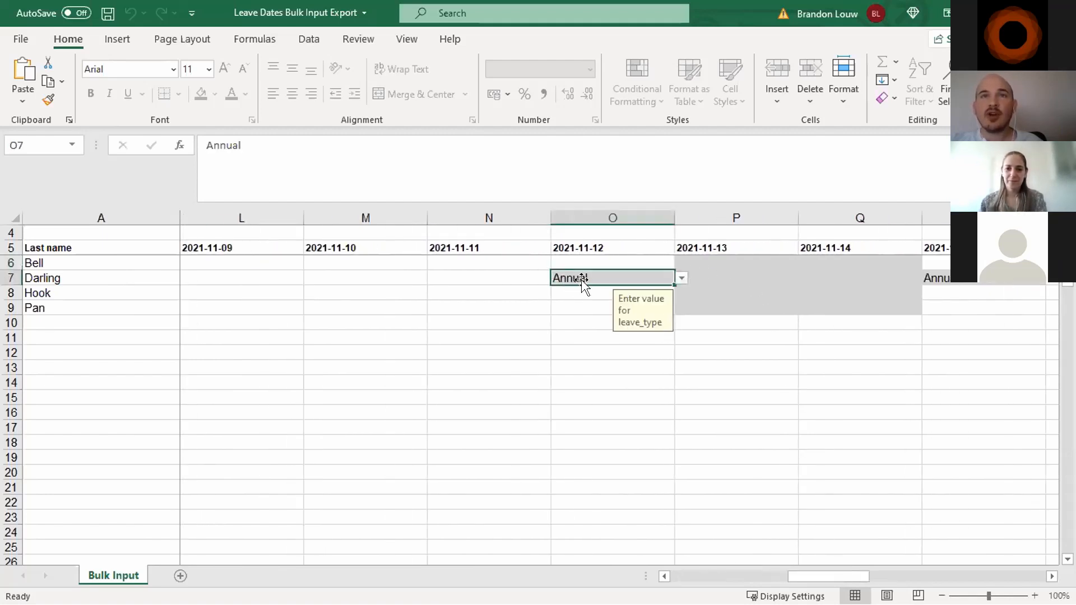
pyautogui.click(953, 287)
pyautogui.click(929, 277)
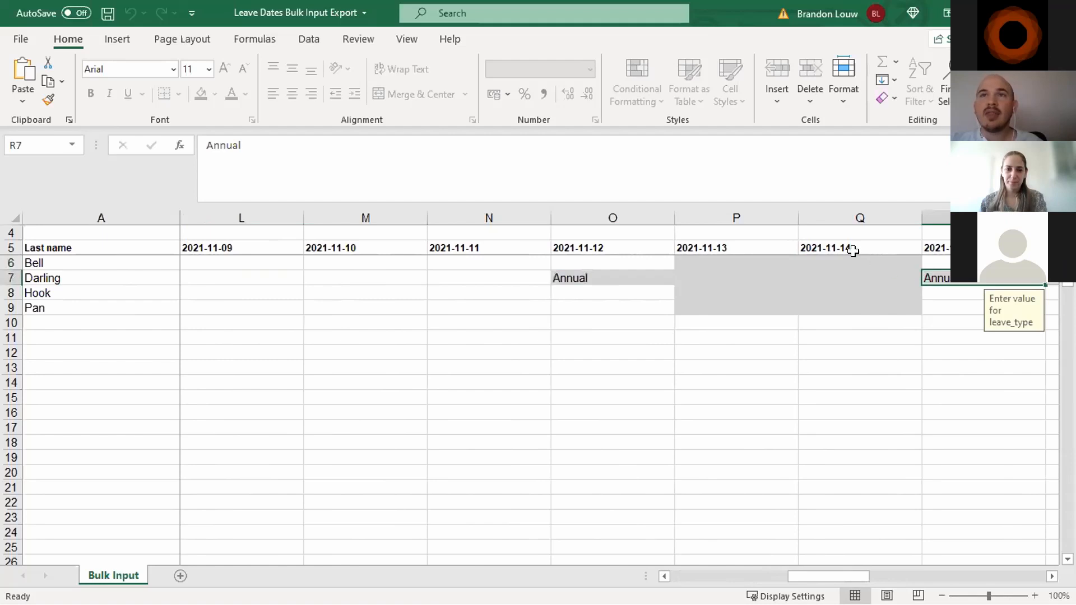
pyautogui.moveTo(826, 577); pyautogui.dragTo(657, 566)
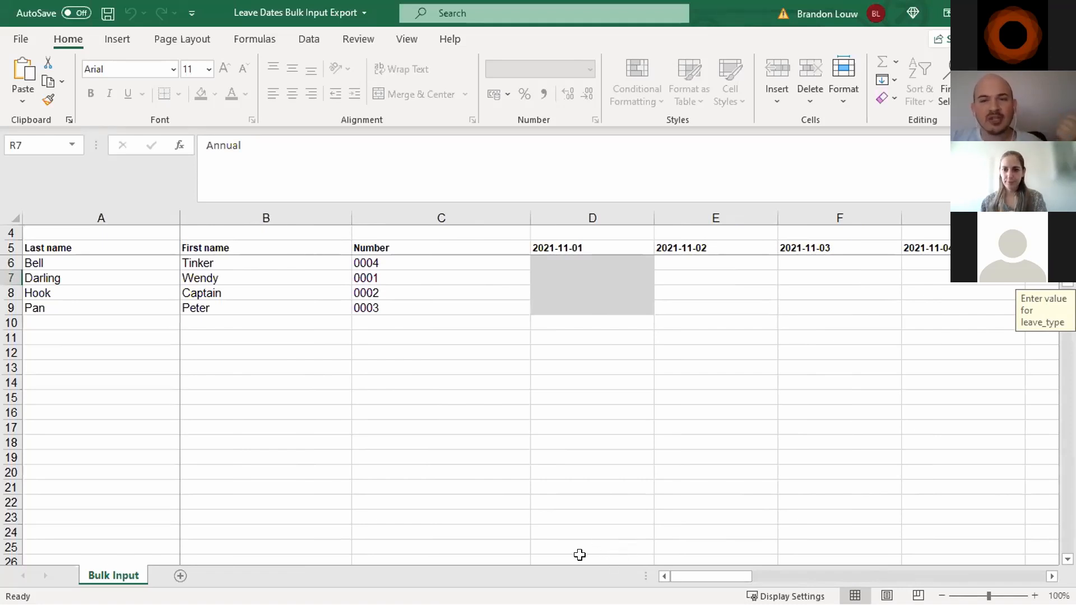
# Step: Enter Annual leave for all four employees on 2021-11-25 and 2021-11-26, and save and close the workbook
pyautogui.moveTo(709, 574); pyautogui.dragTo(978, 573)
pyautogui.click(727, 262)
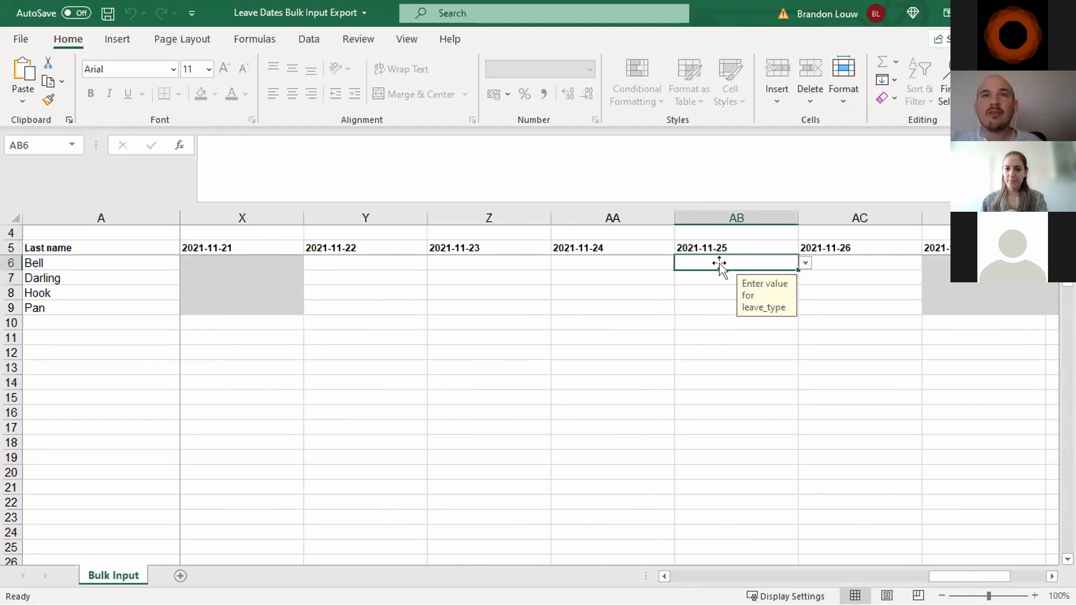
pyautogui.click(806, 262)
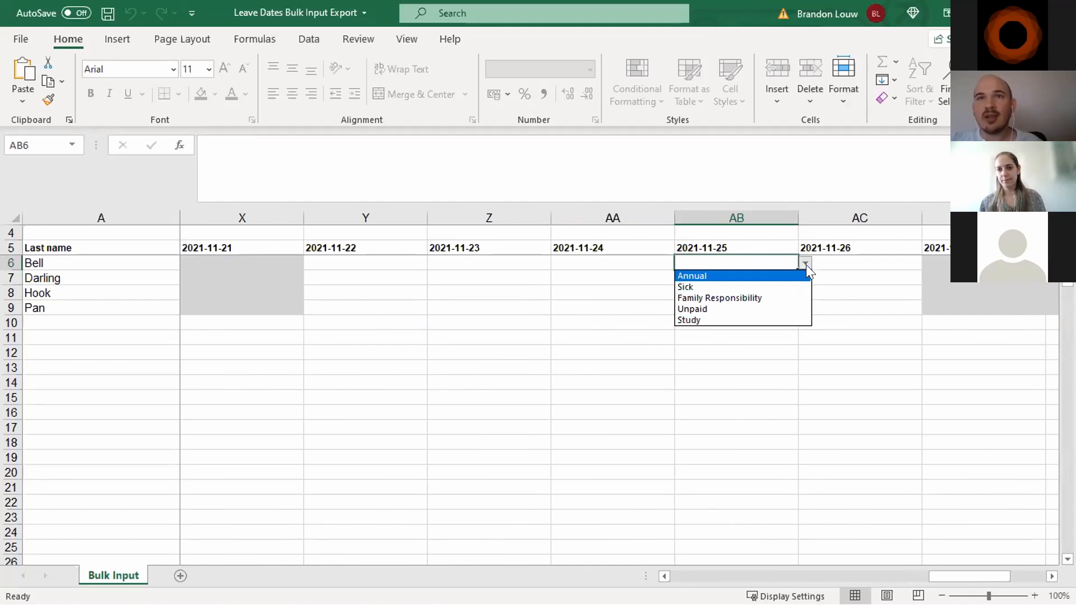
pyautogui.click(772, 280)
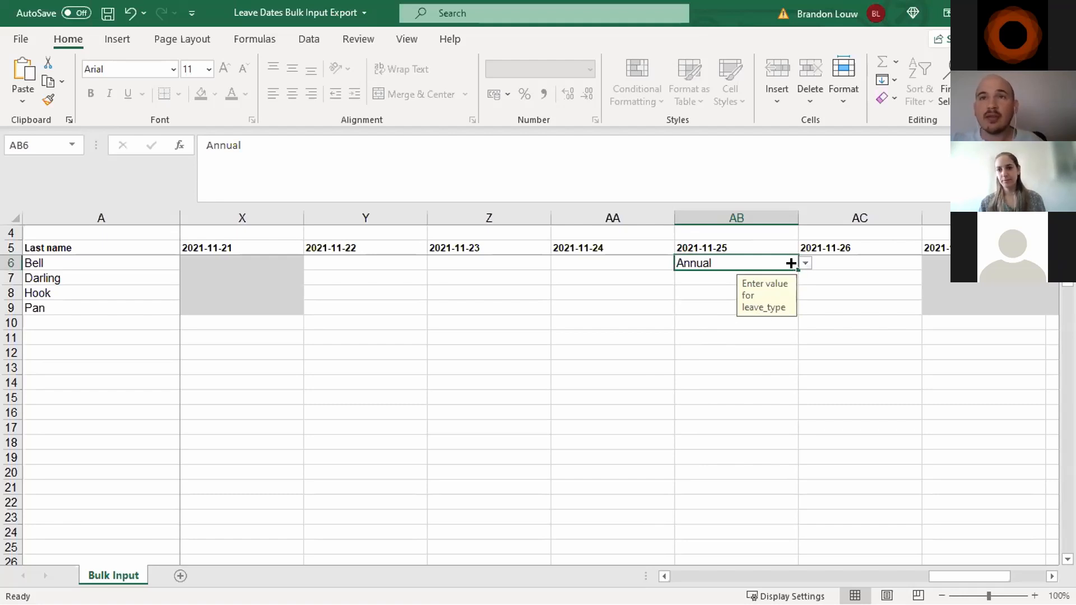
pyautogui.moveTo(791, 262); pyautogui.dragTo(807, 306)
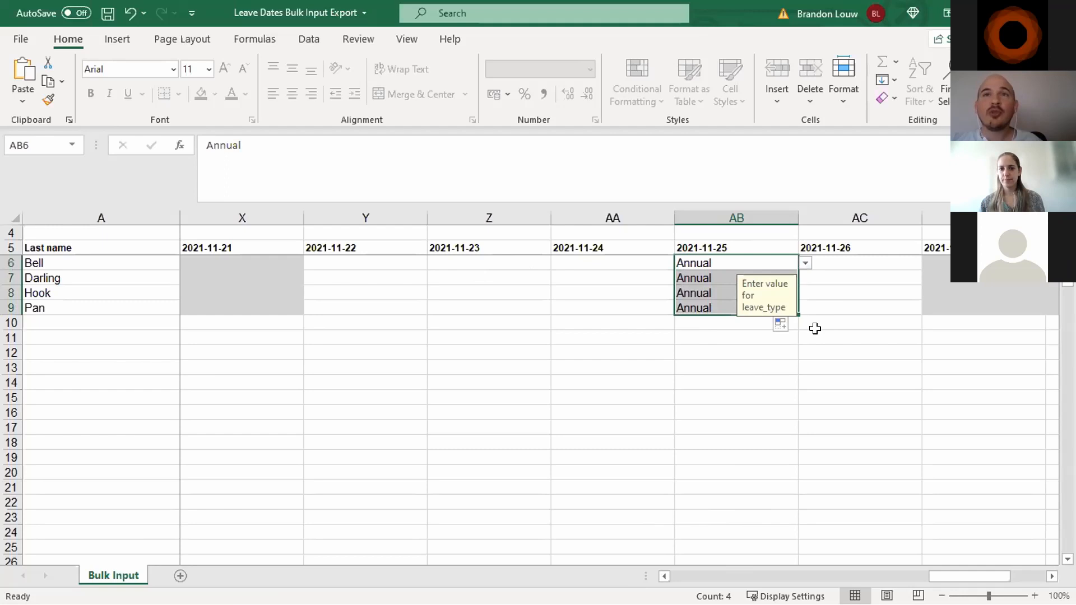
pyautogui.moveTo(797, 312); pyautogui.dragTo(890, 306)
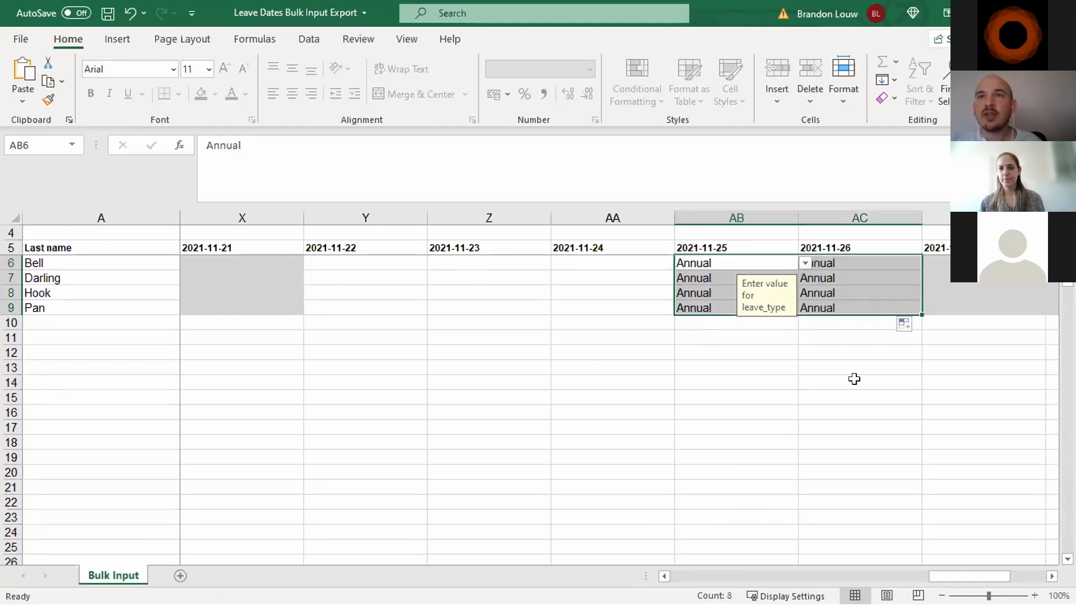
pyautogui.click(834, 455)
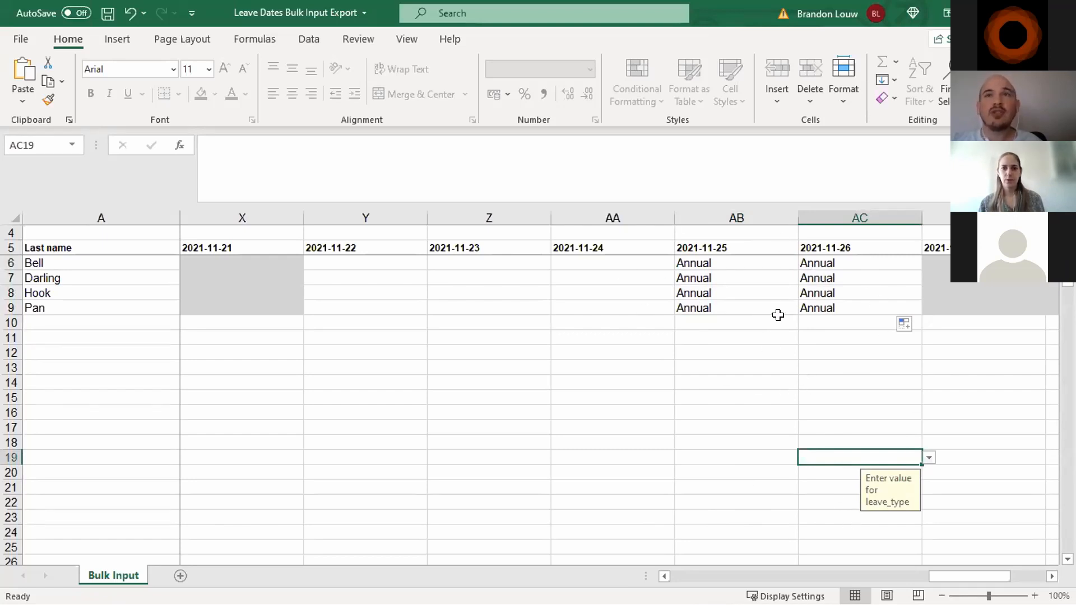
pyautogui.click(106, 16)
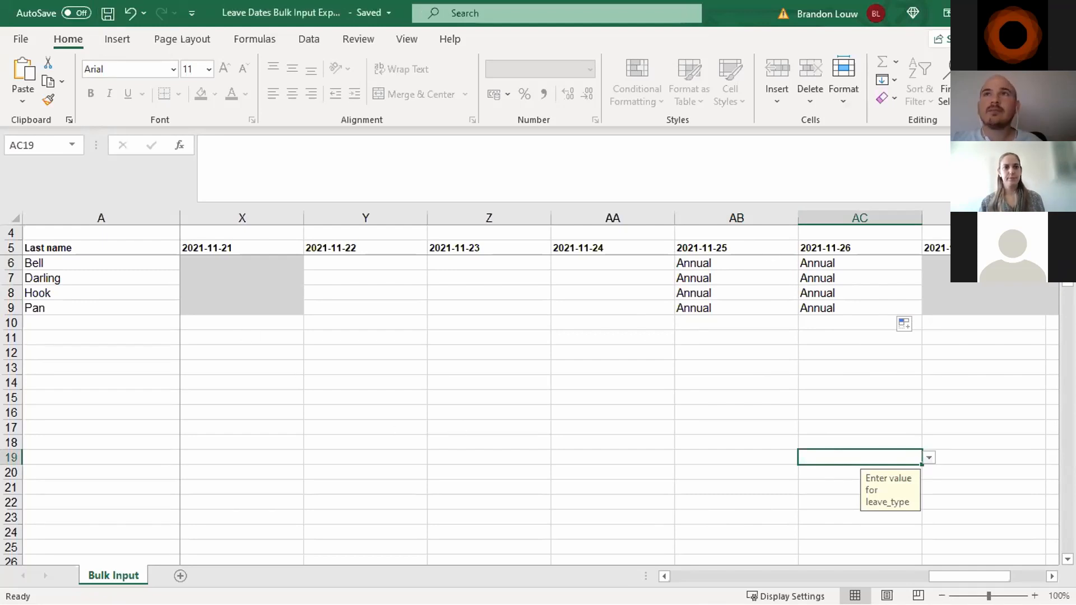
pyautogui.click(1060, 12)
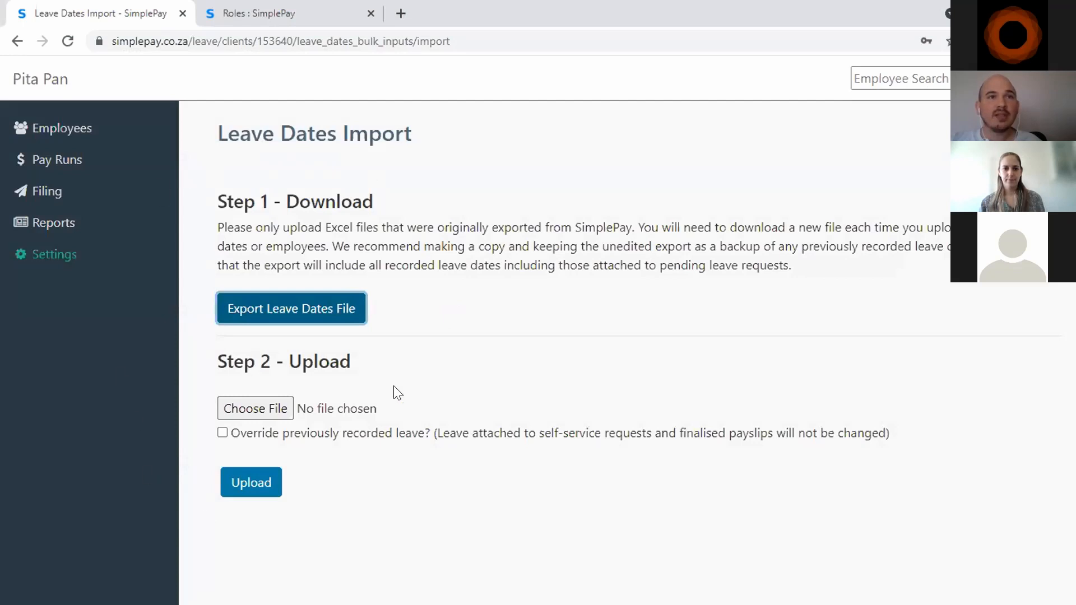
# Step: Upload the Leave Dates Bulk Input Export file in SimplePay without overriding previously recorded leave
pyautogui.click(268, 408)
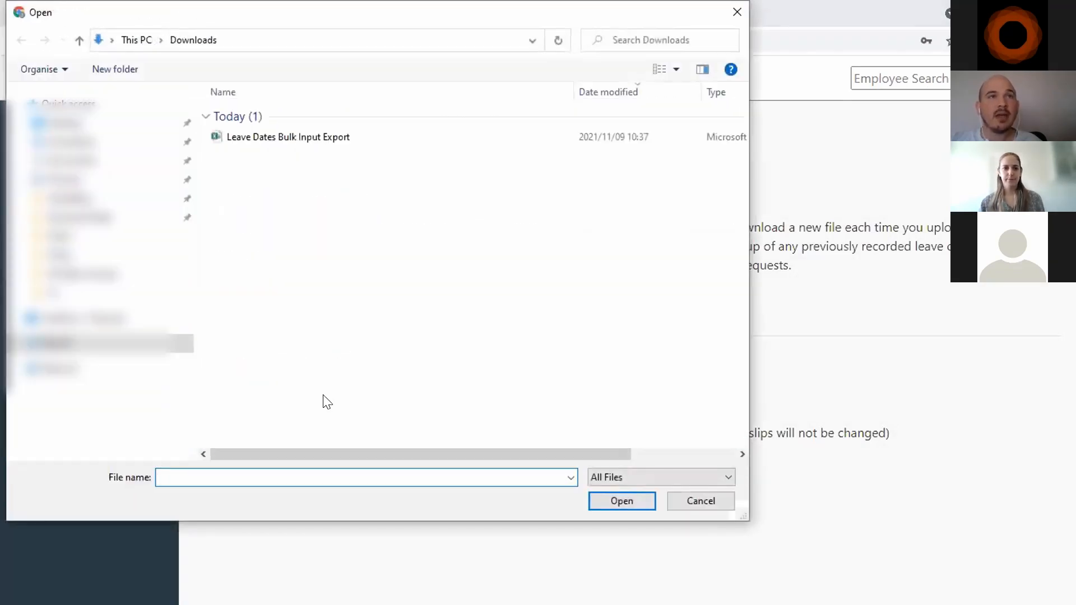
pyautogui.click(295, 136)
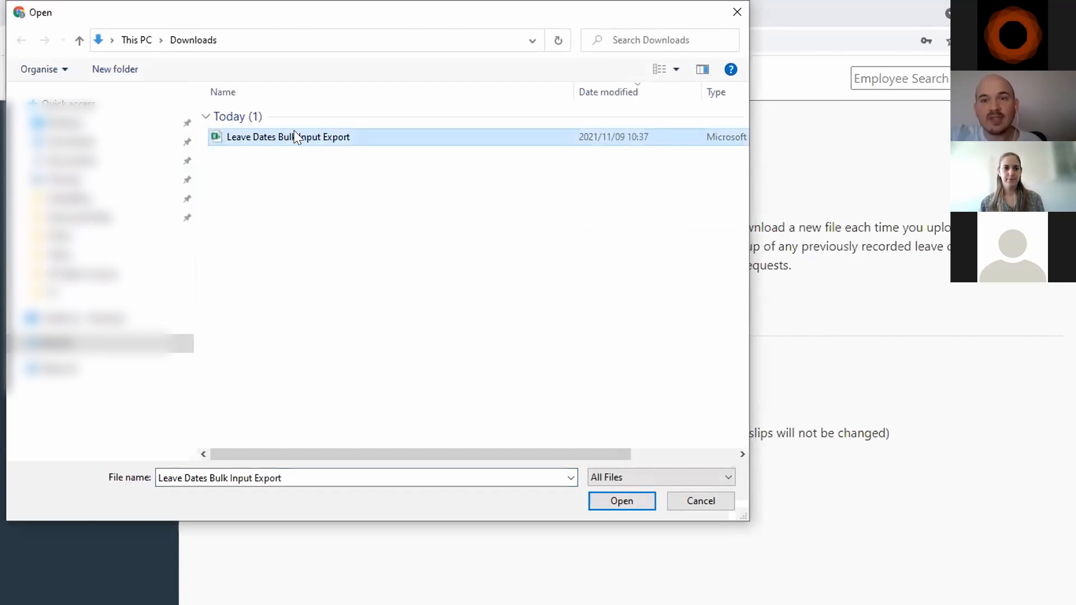
pyautogui.doubleClick(258, 140)
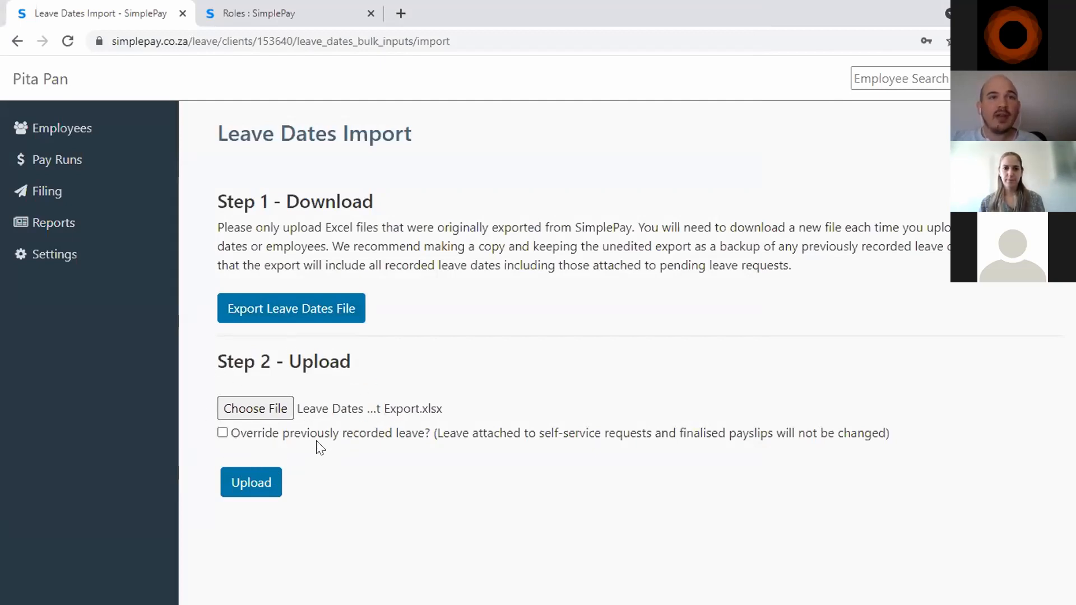
pyautogui.click(262, 491)
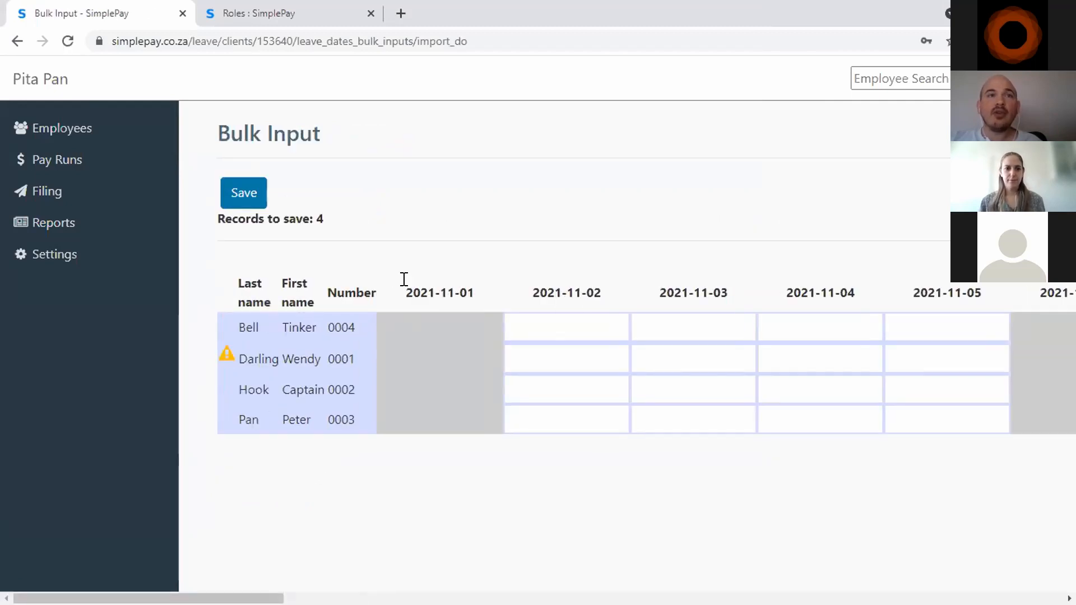
# Step: Review the imported leave dates across November, save the bulk input, and check the saved entries for 2021-11-25 and 2021-11-26
pyautogui.moveTo(239, 599); pyautogui.dragTo(651, 527)
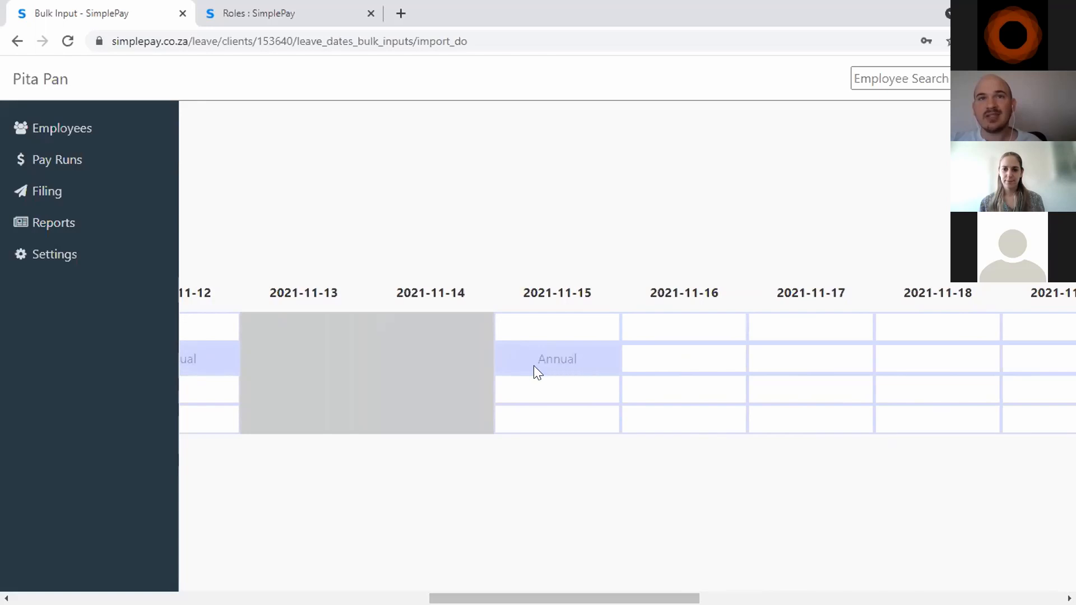
pyautogui.moveTo(623, 598); pyautogui.dragTo(937, 567)
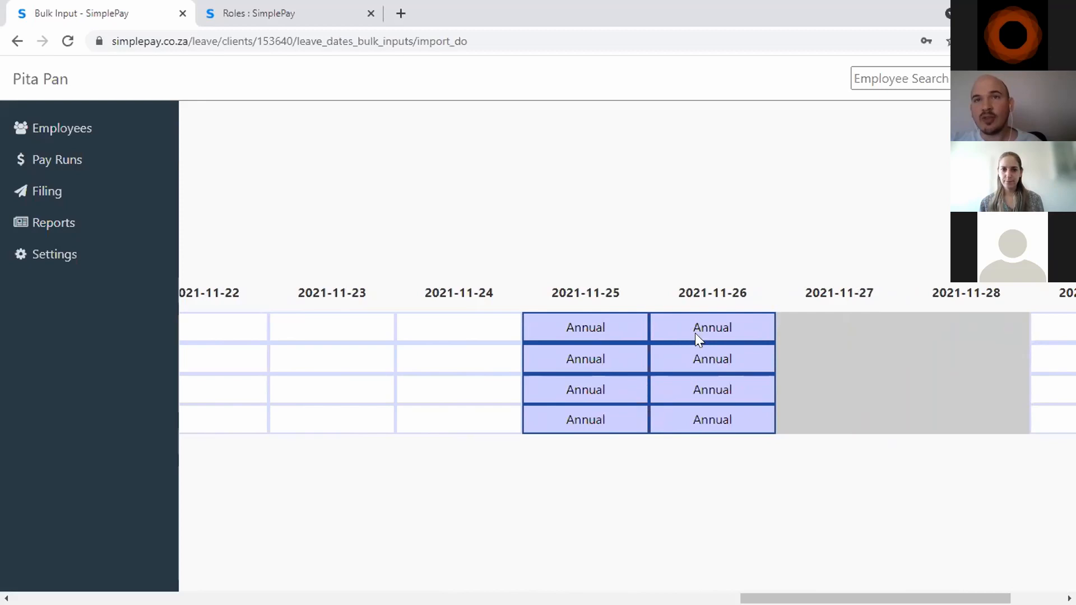
pyautogui.moveTo(876, 599); pyautogui.dragTo(185, 571)
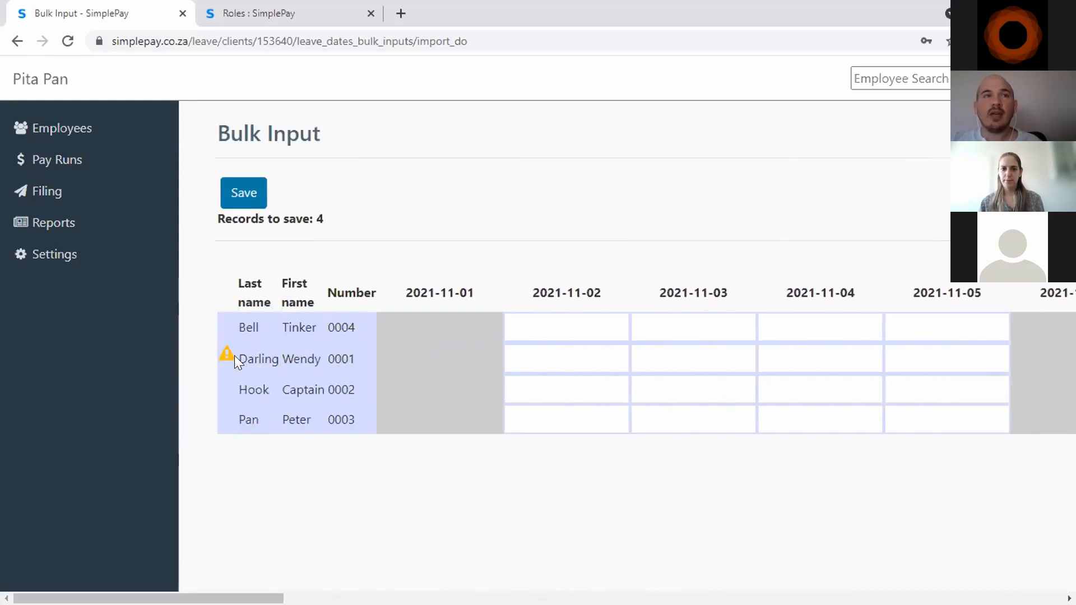
pyautogui.moveTo(222, 357)
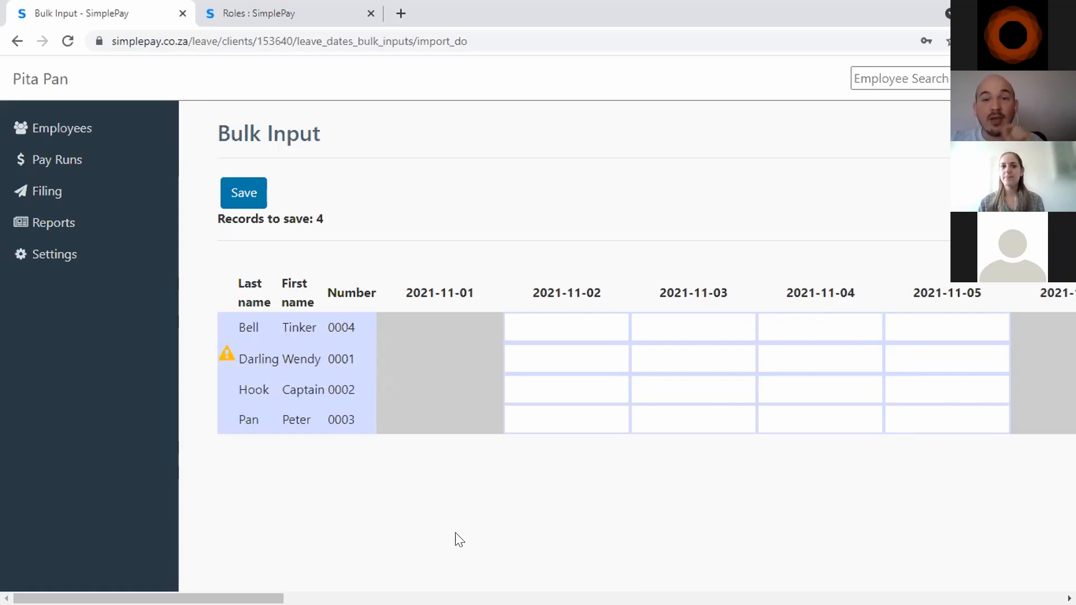
pyautogui.click(251, 199)
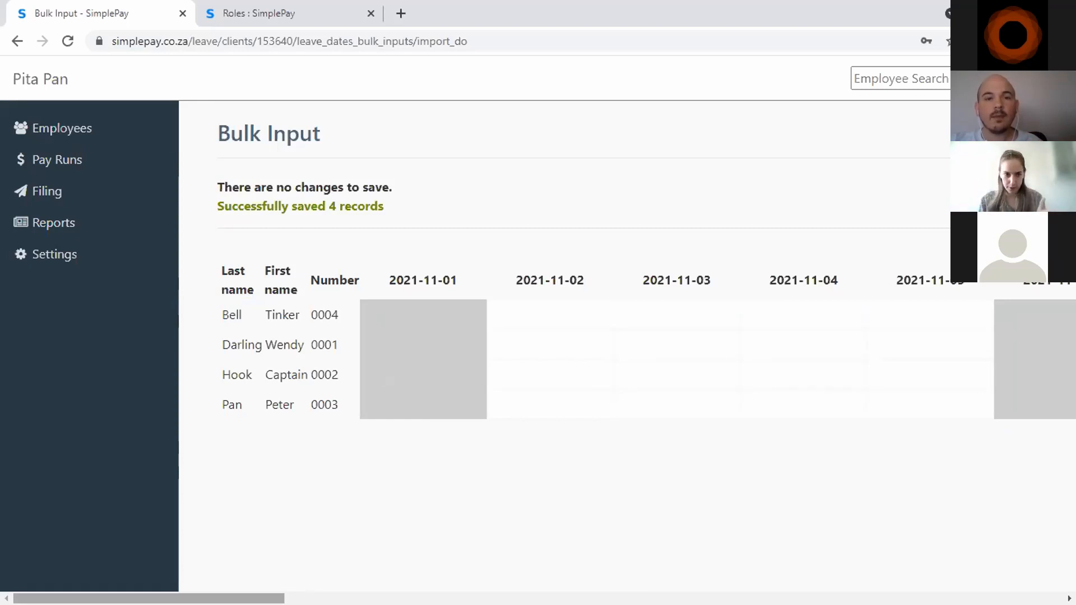
pyautogui.moveTo(149, 599); pyautogui.dragTo(886, 599)
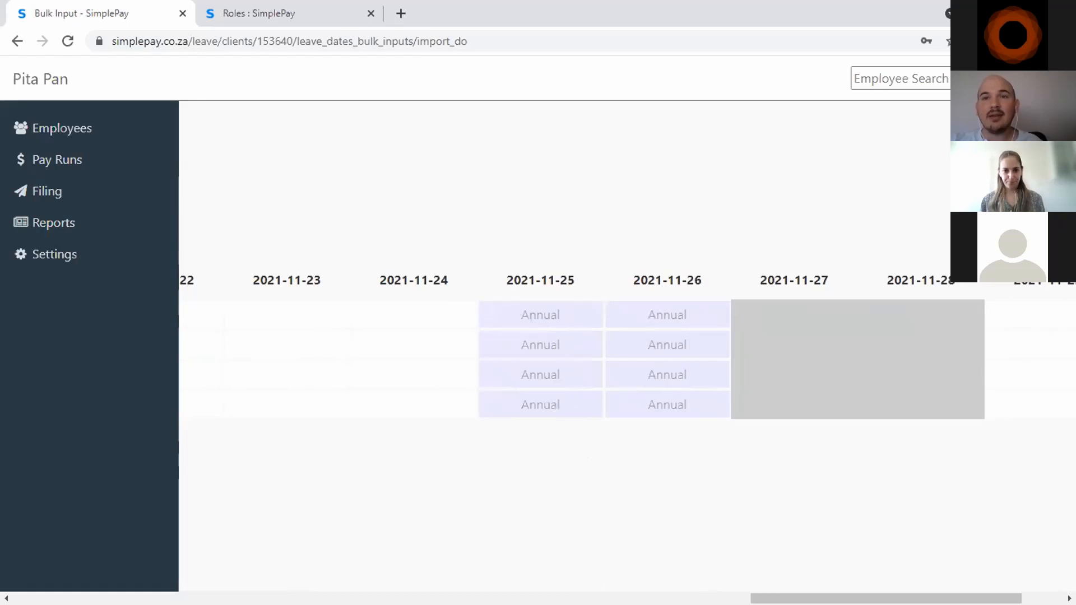
pyautogui.moveTo(886, 599); pyautogui.dragTo(884, 598)
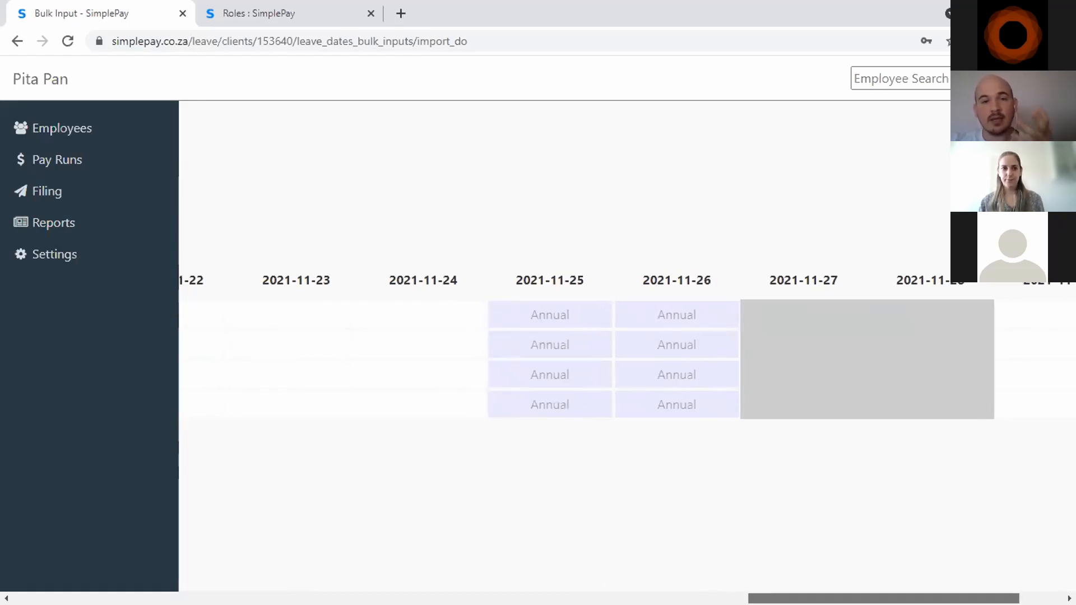
pyautogui.moveTo(884, 599); pyautogui.dragTo(20, 555)
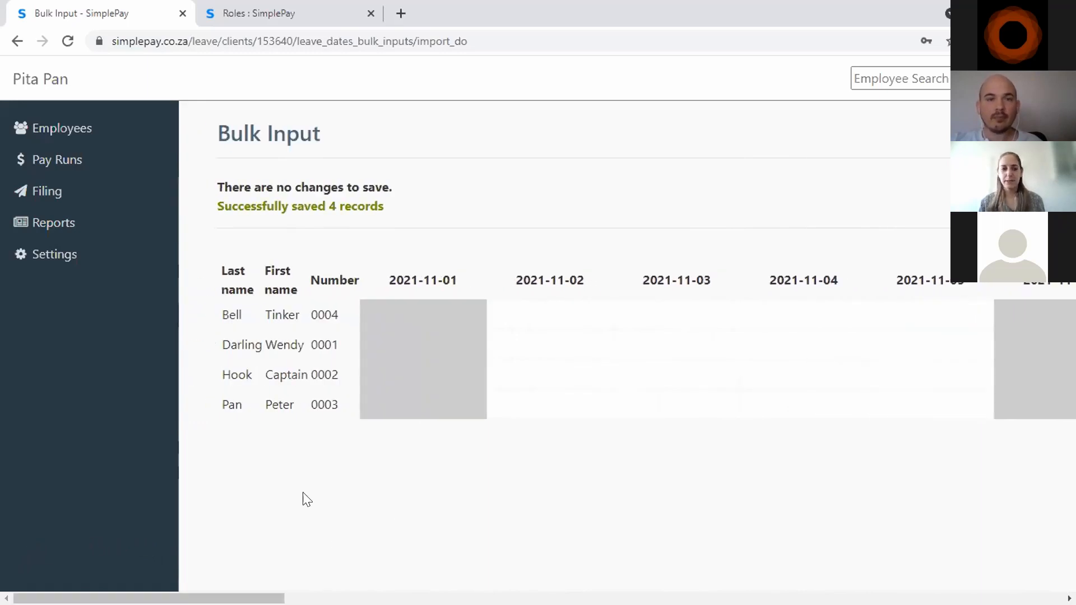